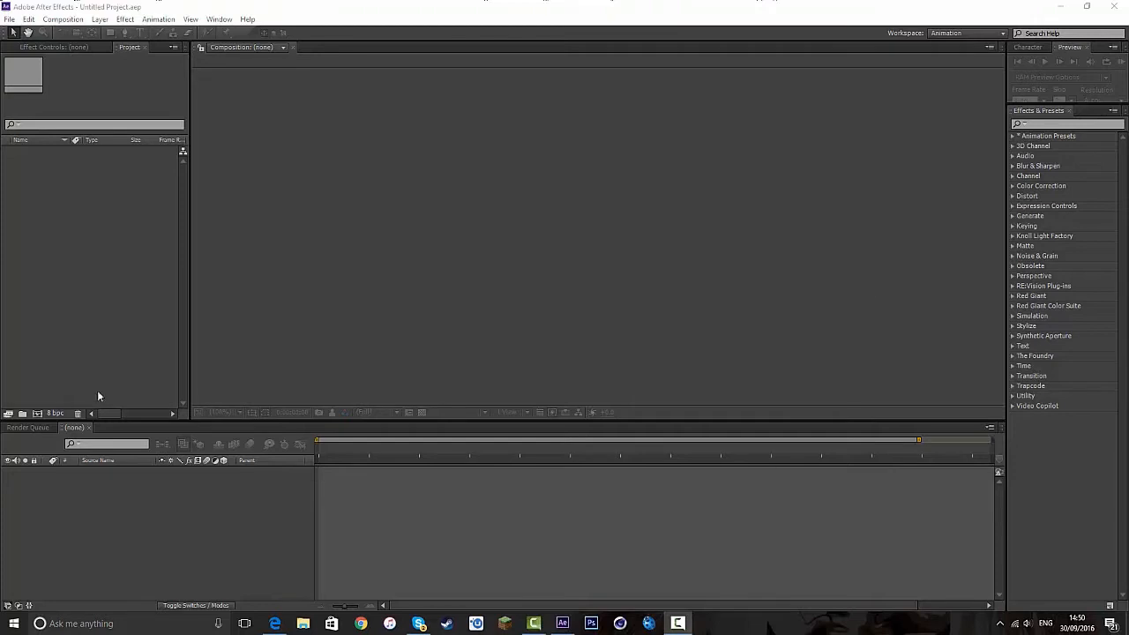
# - Enlarge the Preview panel by lowering its border with the Effects & Presets panel
pyautogui.moveTo(1067, 105); pyautogui.dragTo(1075, 158)
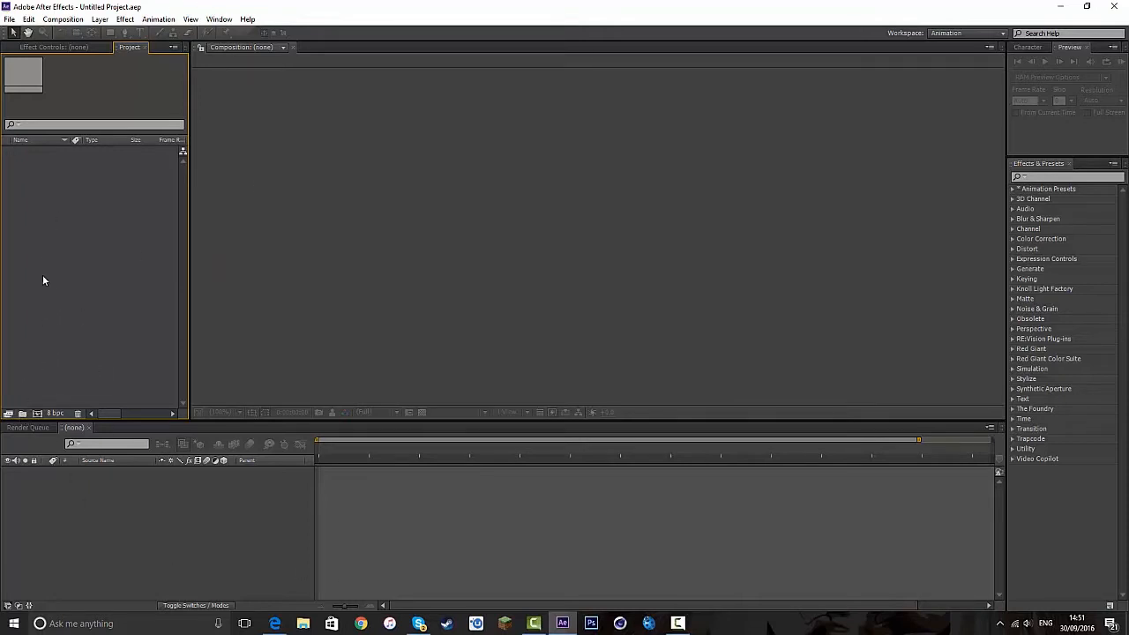
# - Create a top-level folder in the project and delete the two extra folders nested inside it
pyautogui.click(22, 413)
pyautogui.click(22, 414)
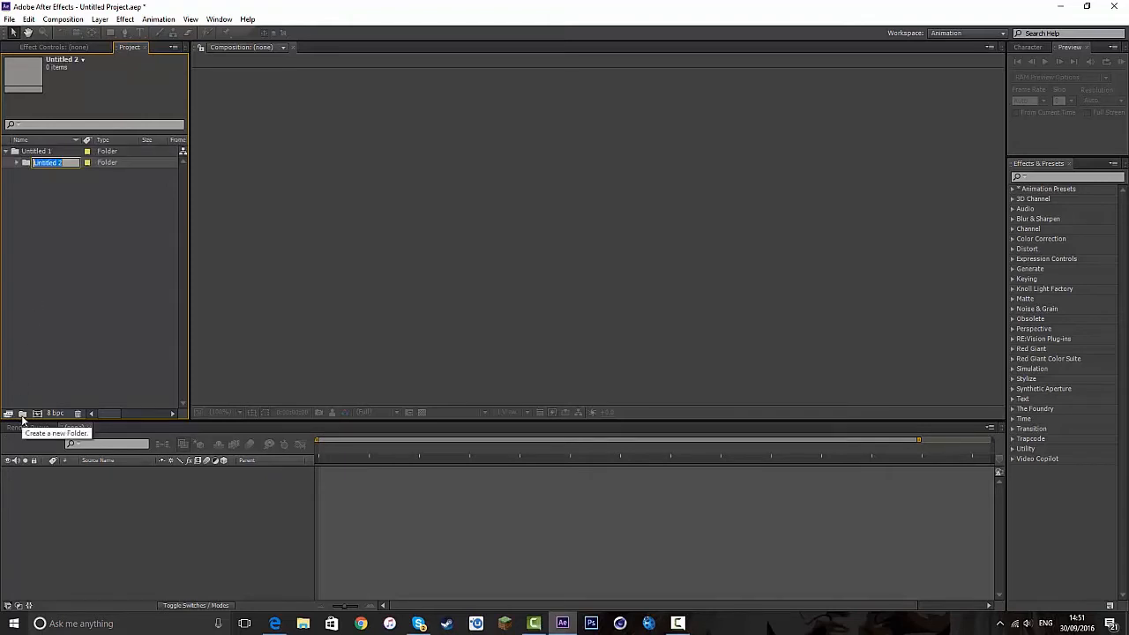
pyautogui.click(22, 415)
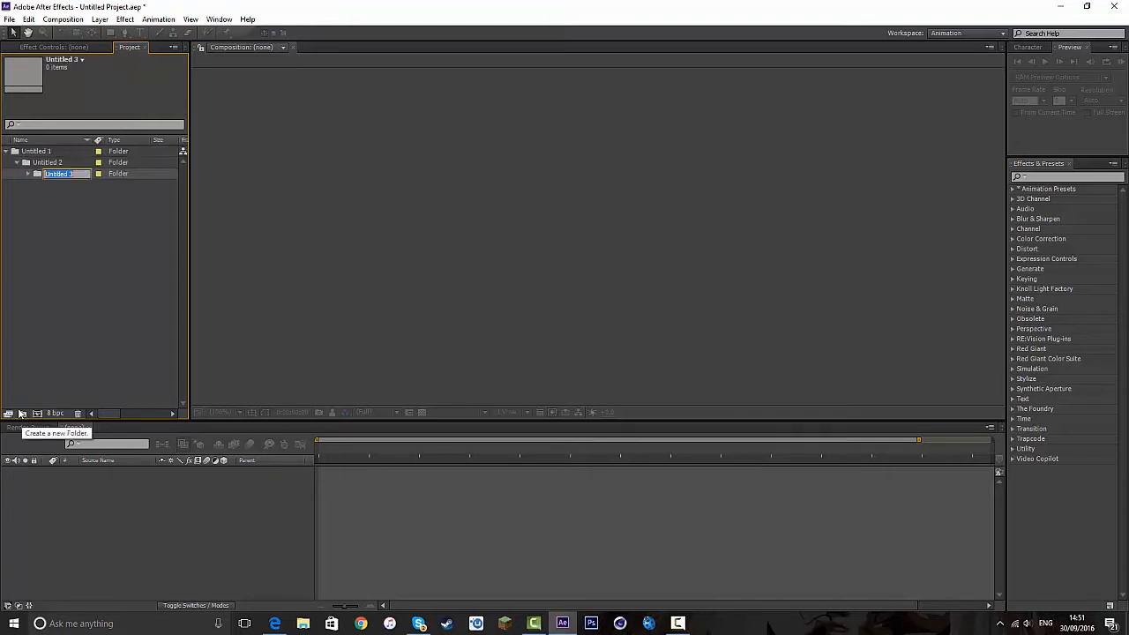
pyautogui.click(89, 262)
pyautogui.click(48, 175)
pyautogui.press('Delete')
pyautogui.click(50, 166)
pyautogui.press('Delete')
# - Rename the new project folder as Clips
pyautogui.rightClick(45, 154)
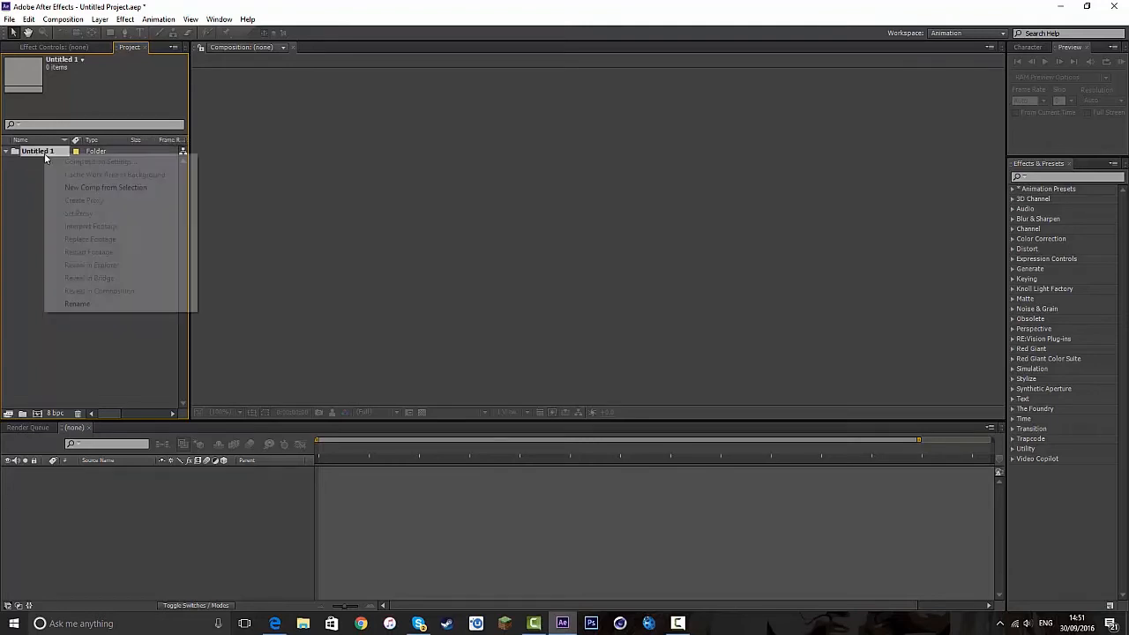
pyautogui.click(77, 303)
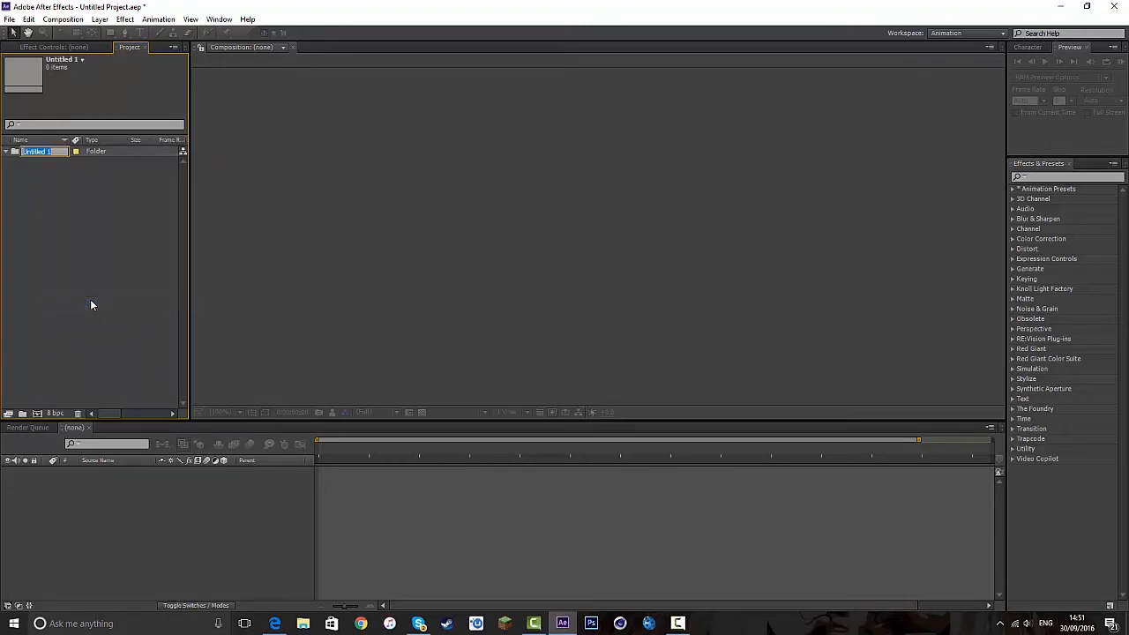
pyautogui.write('Clips')
pyautogui.click(81, 305)
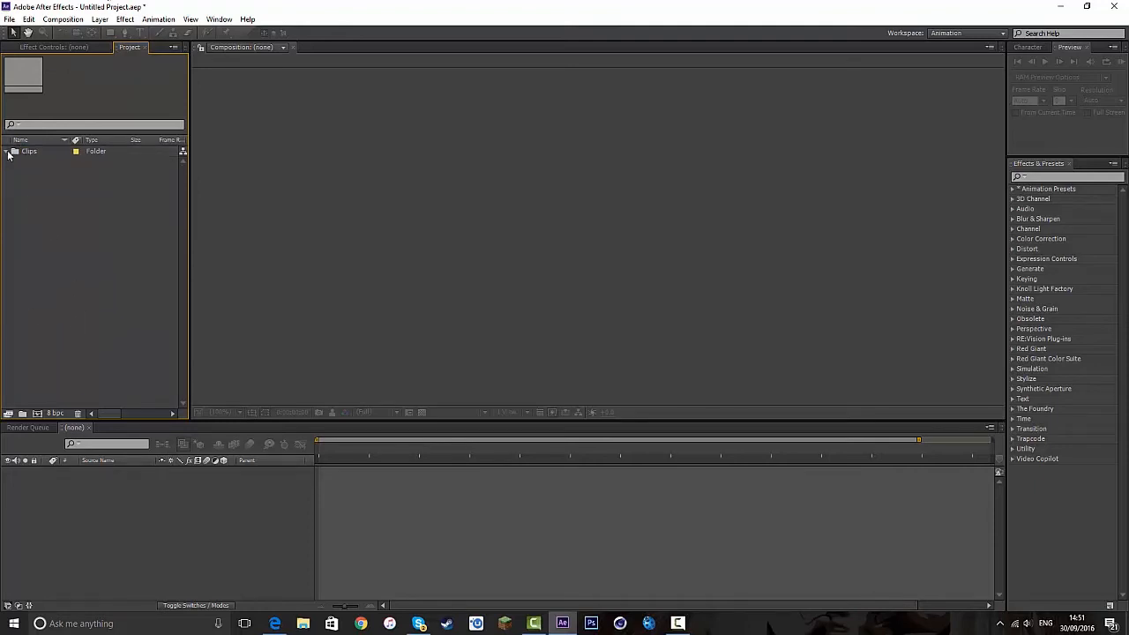
# - Create a second top-level project folder named Cinematics
pyautogui.click(22, 413)
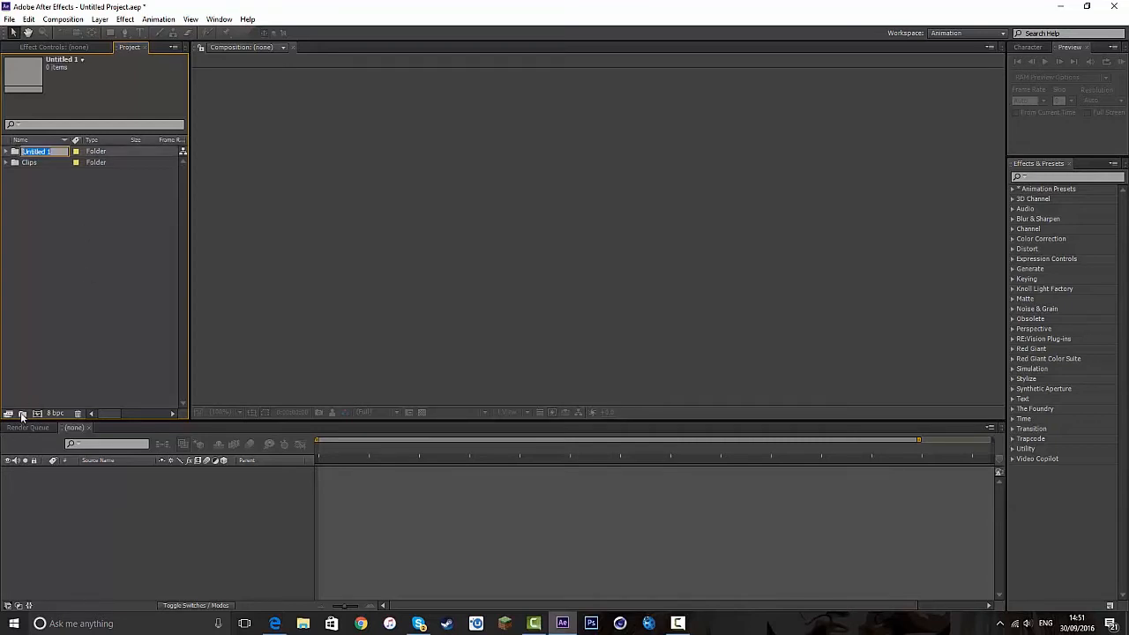
pyautogui.write('Cinematics')
pyautogui.press('Return')
pyautogui.rightClick(49, 204)
pyautogui.click(23, 218)
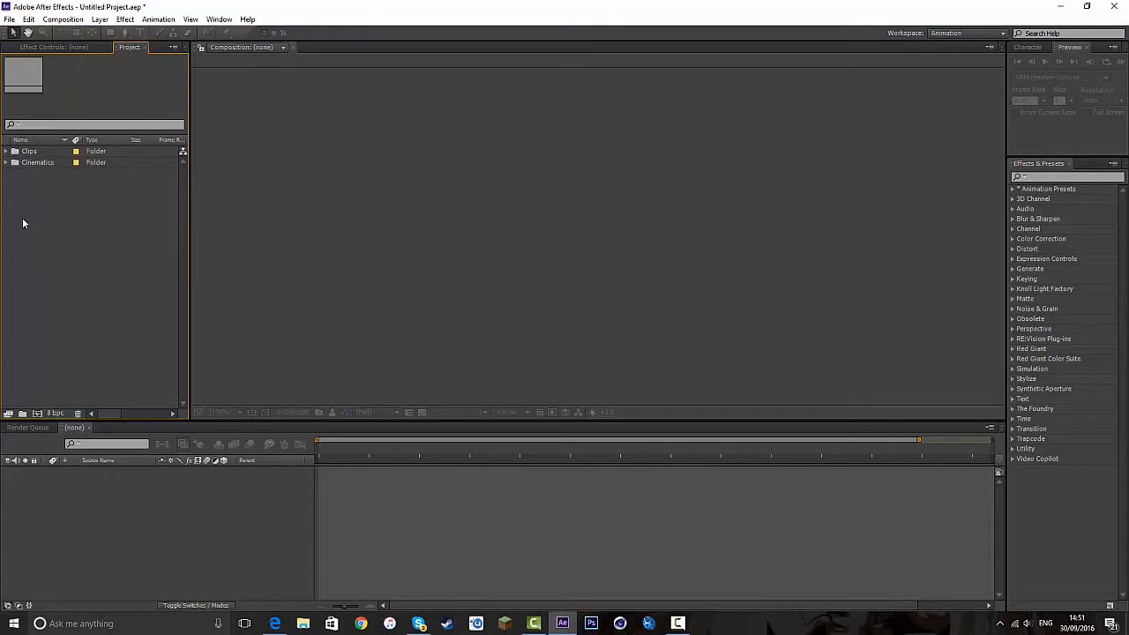
# - Create a third top-level project folder named Sounds
pyautogui.click(22, 414)
pyautogui.write('Sounds')
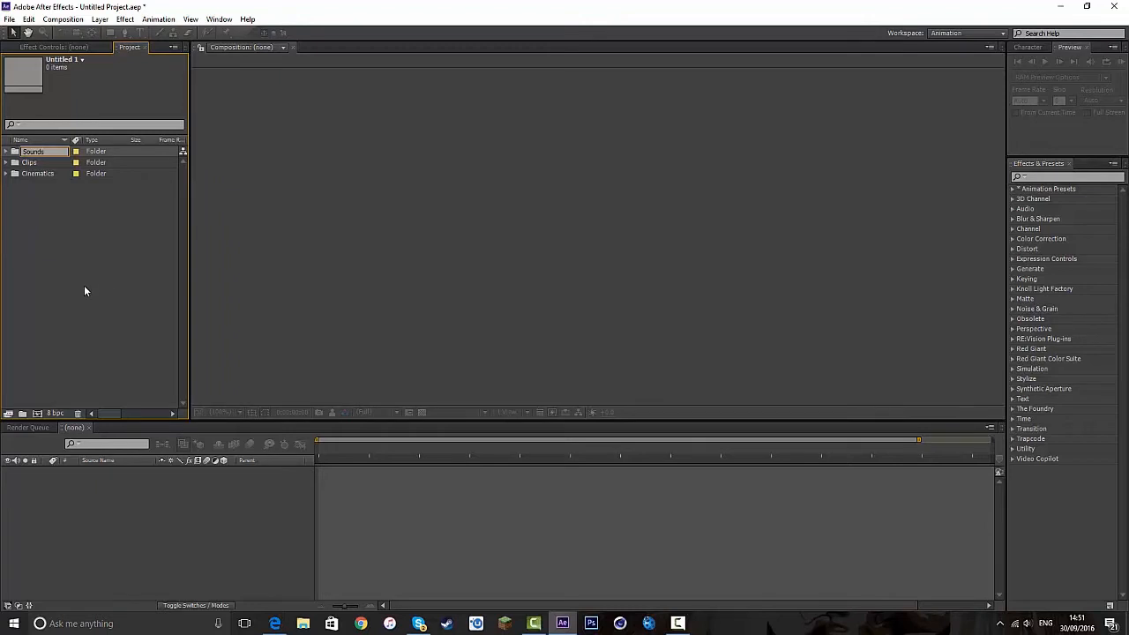
pyautogui.click(70, 242)
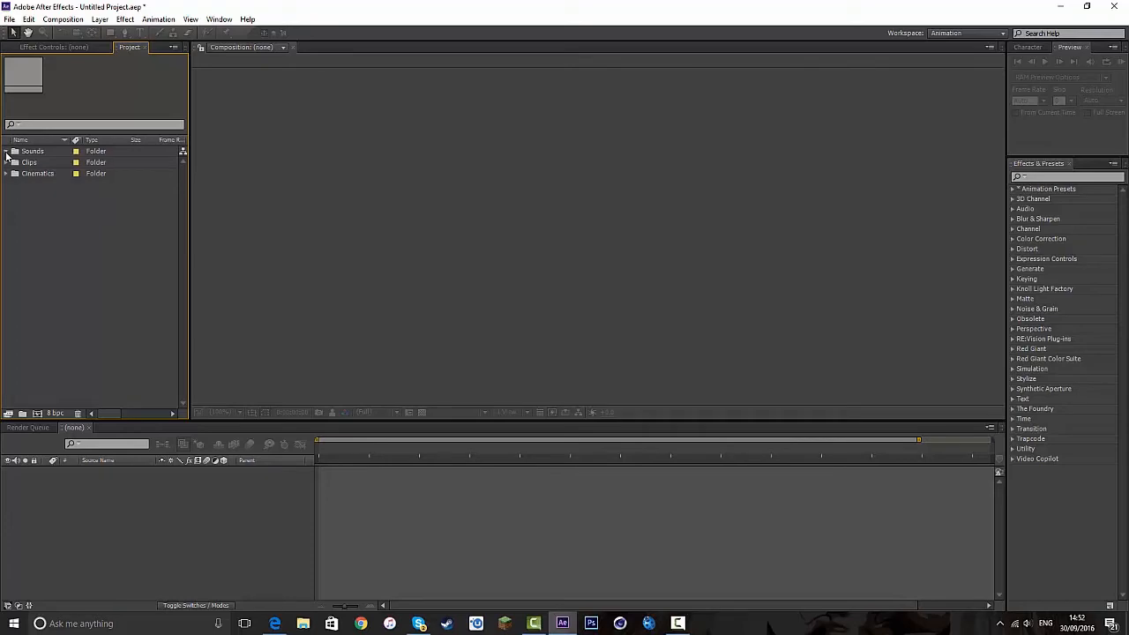
# - Import the Logic - As I Am MP3 from the Music library's Chilled Music folder and move it into the Sounds folder
pyautogui.doubleClick(75, 285)
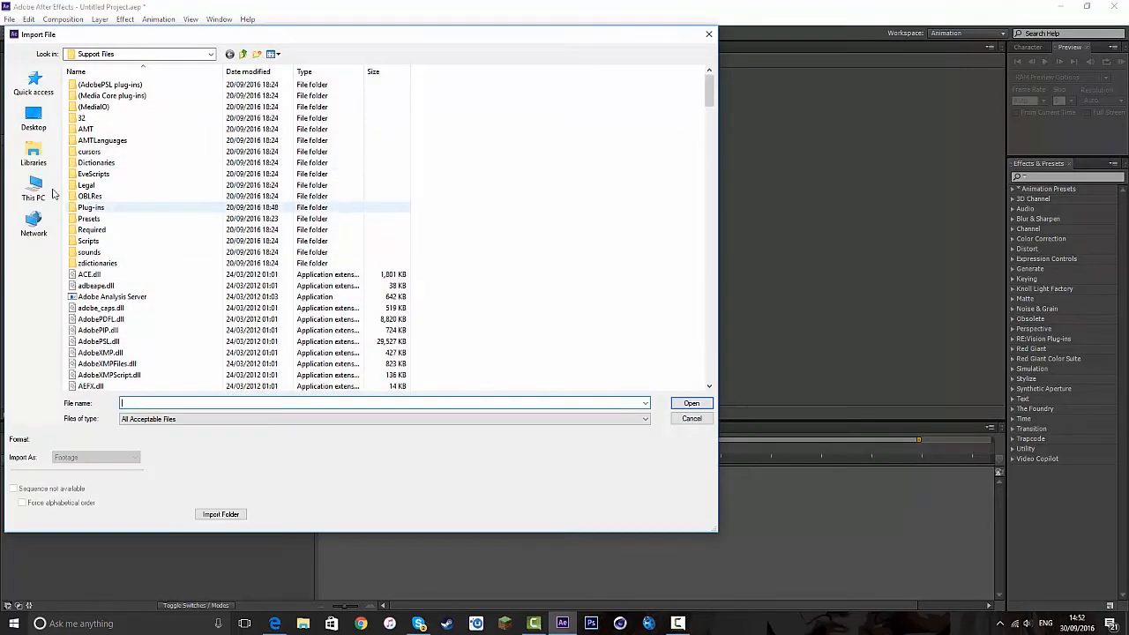
pyautogui.click(53, 154)
pyautogui.doubleClick(355, 82)
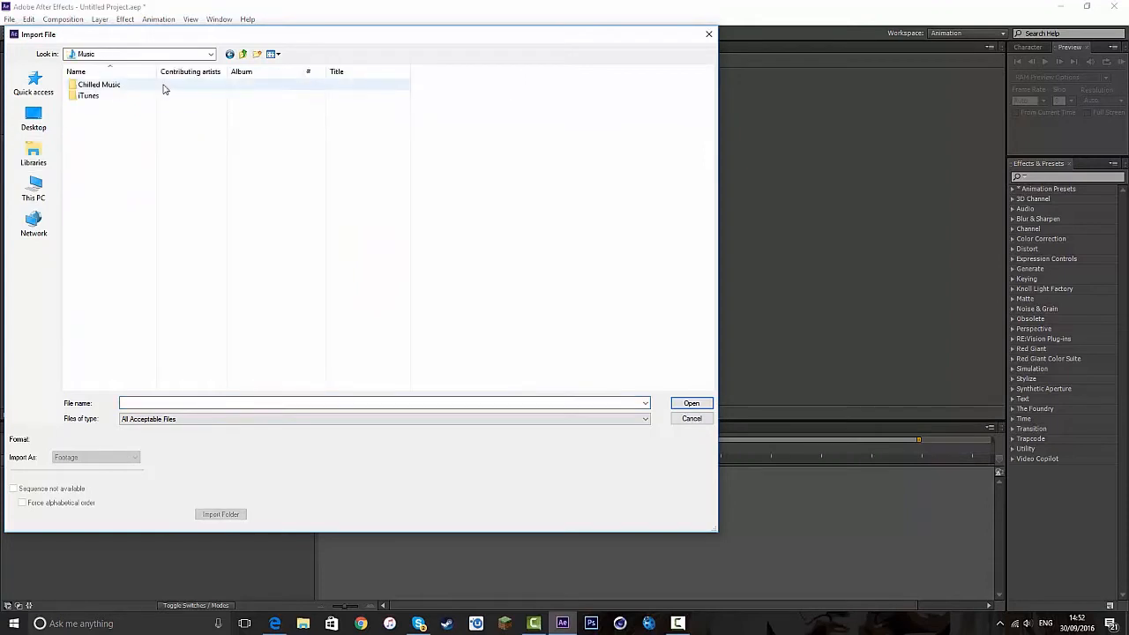
pyautogui.doubleClick(146, 87)
pyautogui.doubleClick(146, 88)
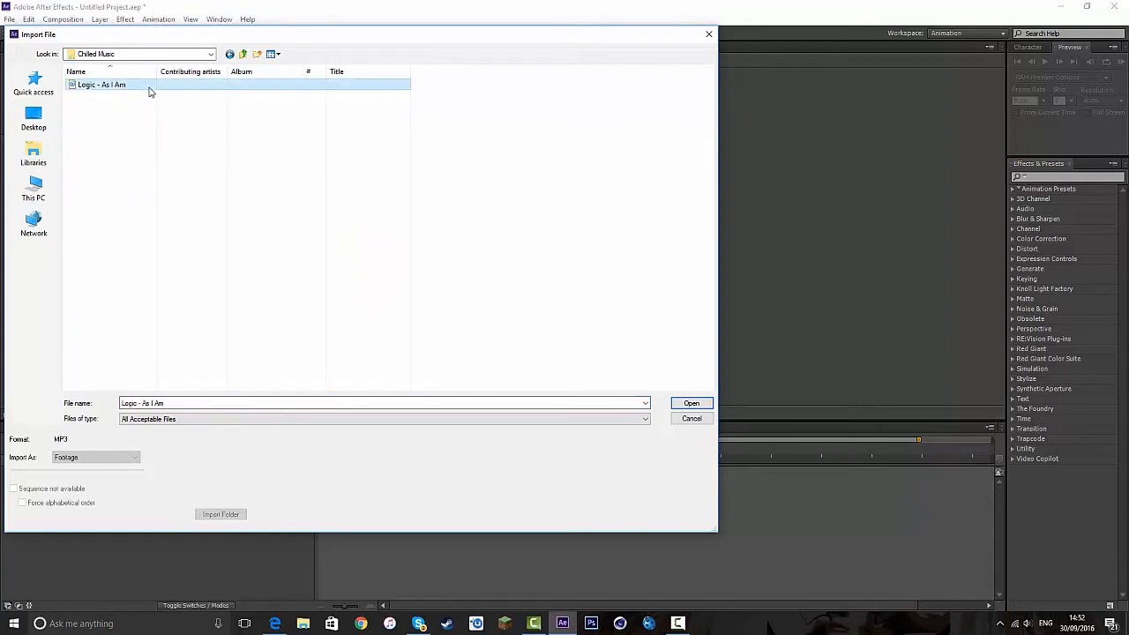
pyautogui.moveTo(33, 163)
pyautogui.mouseDown()
pyautogui.moveTo(43, 333)
pyautogui.moveTo(13, 126)
pyautogui.moveTo(27, 186)
pyautogui.moveTo(35, 154)
pyautogui.mouseUp()
pyautogui.click(6, 152)
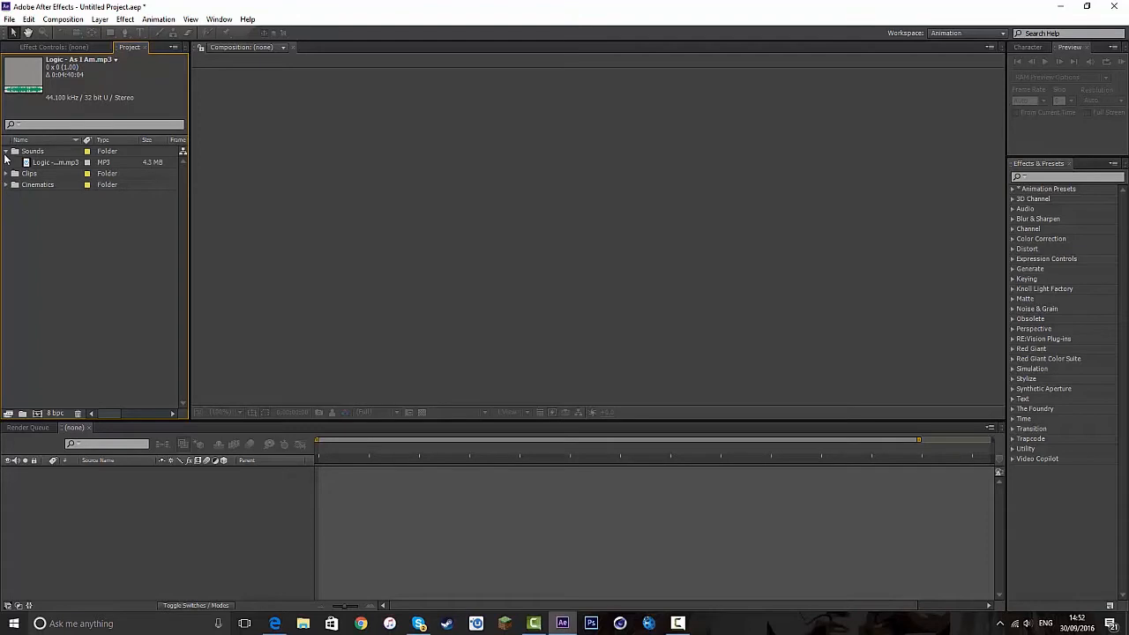
pyautogui.click(6, 151)
# - Import Hijacked Massive KillFeed.mp4 from the Clips directory in Documents > Editing Packs +footage and move it into the project's Clips folder
pyautogui.doubleClick(44, 257)
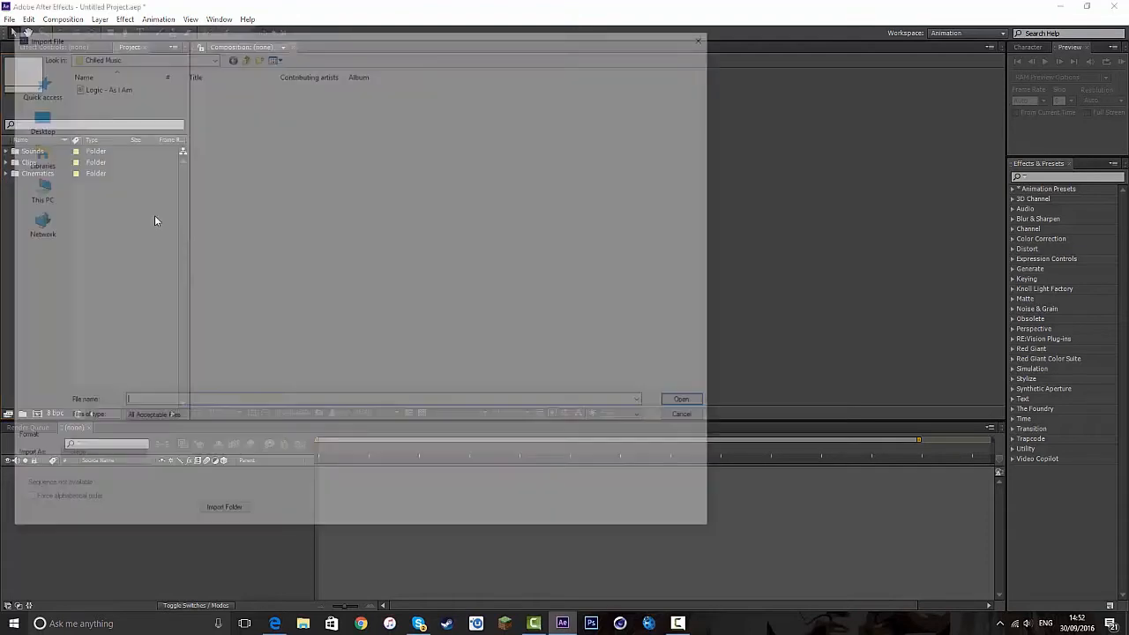
pyautogui.click(33, 155)
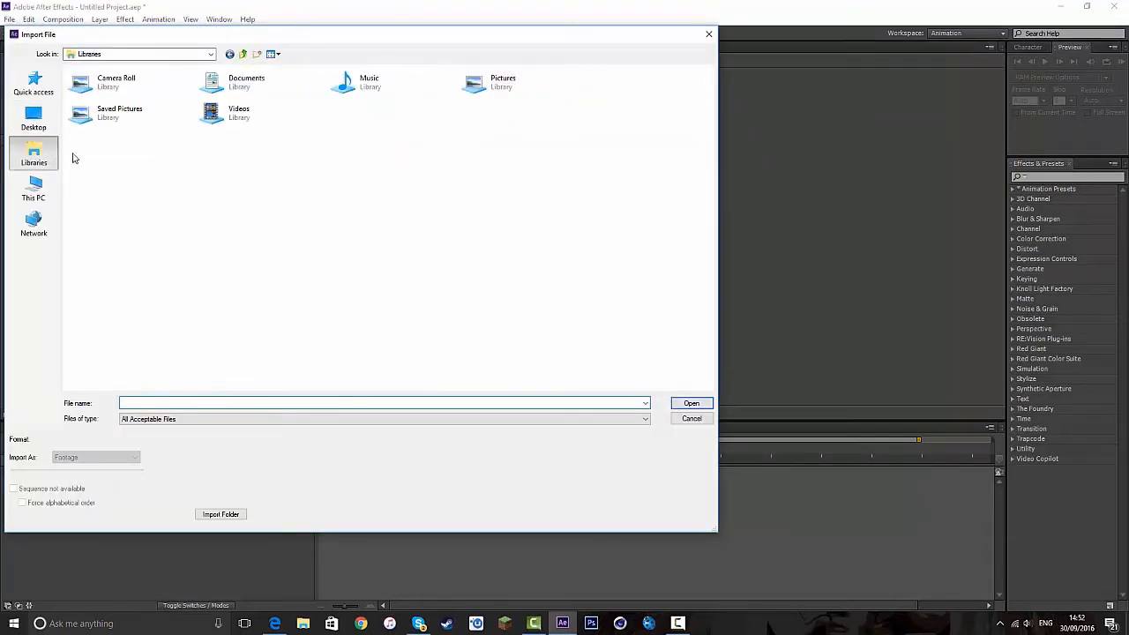
pyautogui.click(245, 87)
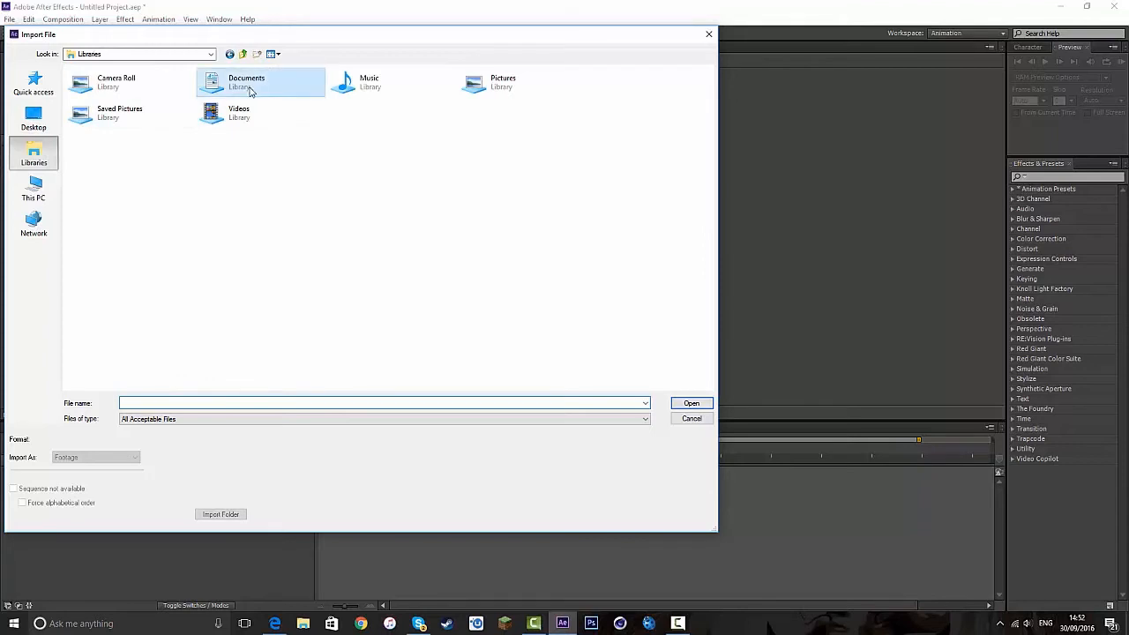
pyautogui.doubleClick(245, 86)
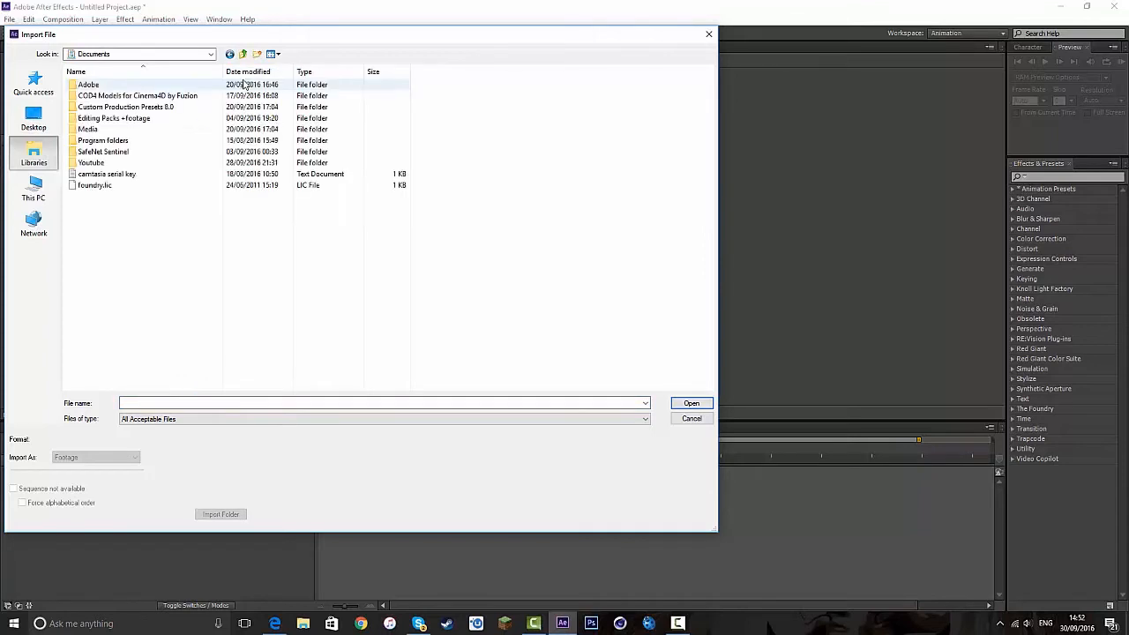
pyautogui.doubleClick(128, 118)
pyautogui.doubleClick(114, 96)
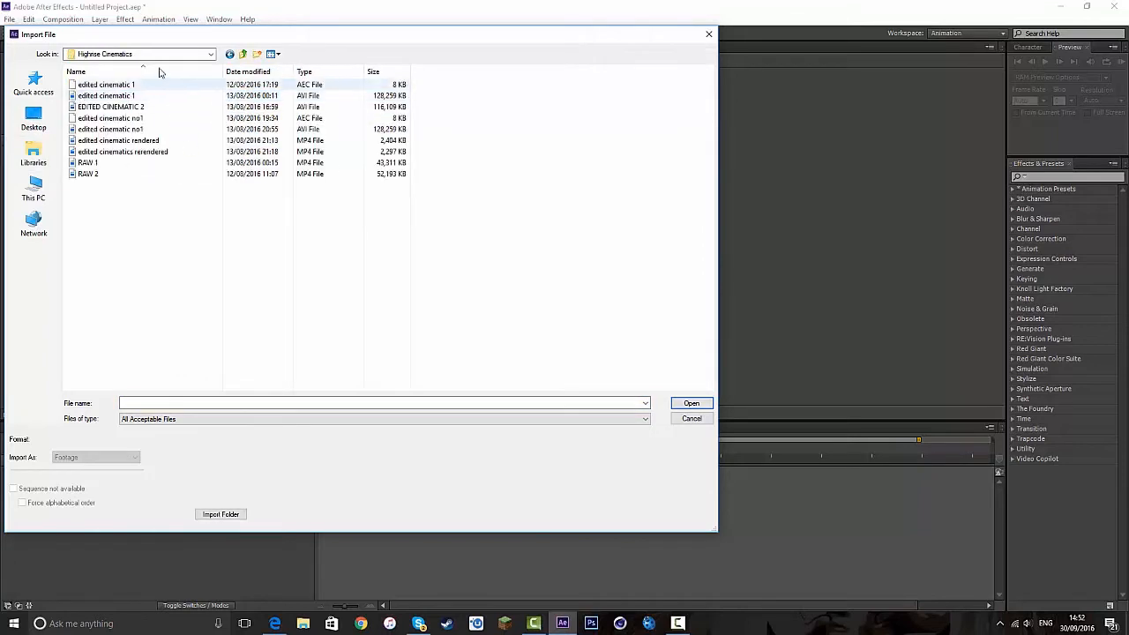
pyautogui.click(228, 54)
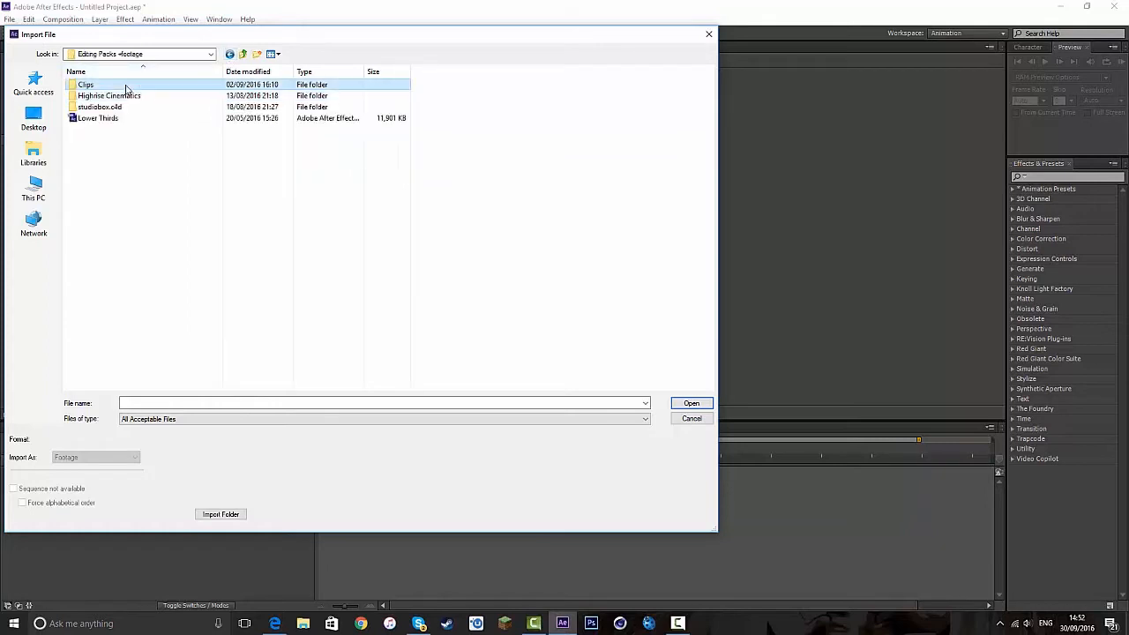
pyautogui.doubleClick(123, 84)
pyautogui.doubleClick(124, 85)
pyautogui.moveTo(48, 165); pyautogui.dragTo(41, 175)
pyautogui.click(7, 163)
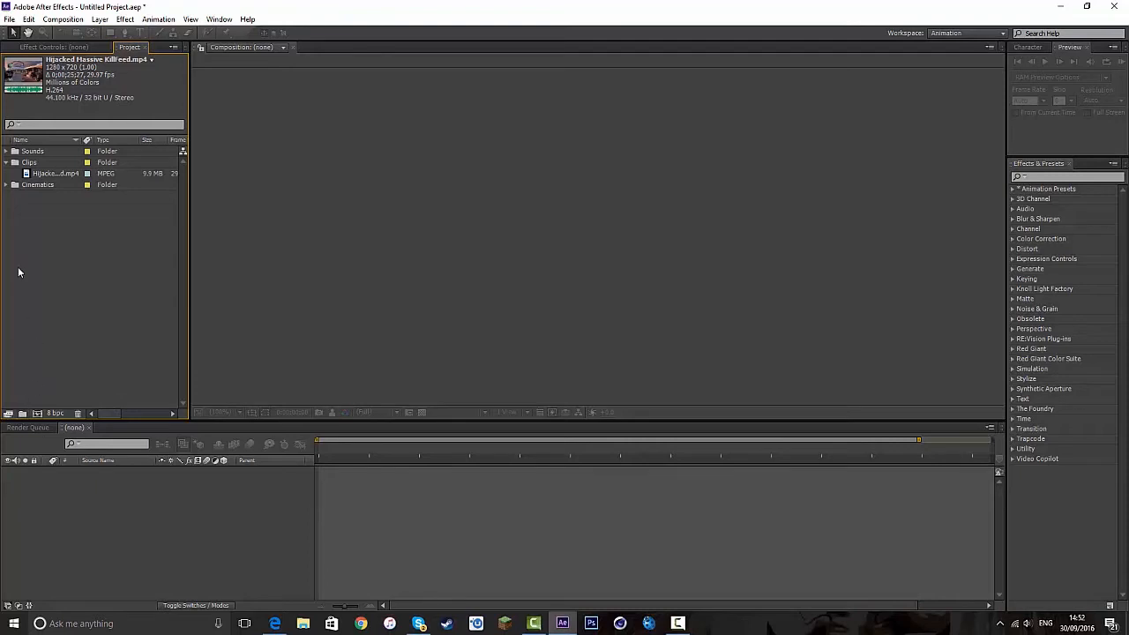
# - Create a subfolder inside the Clips folder and move the Hijacked clip into it
pyautogui.click(32, 163)
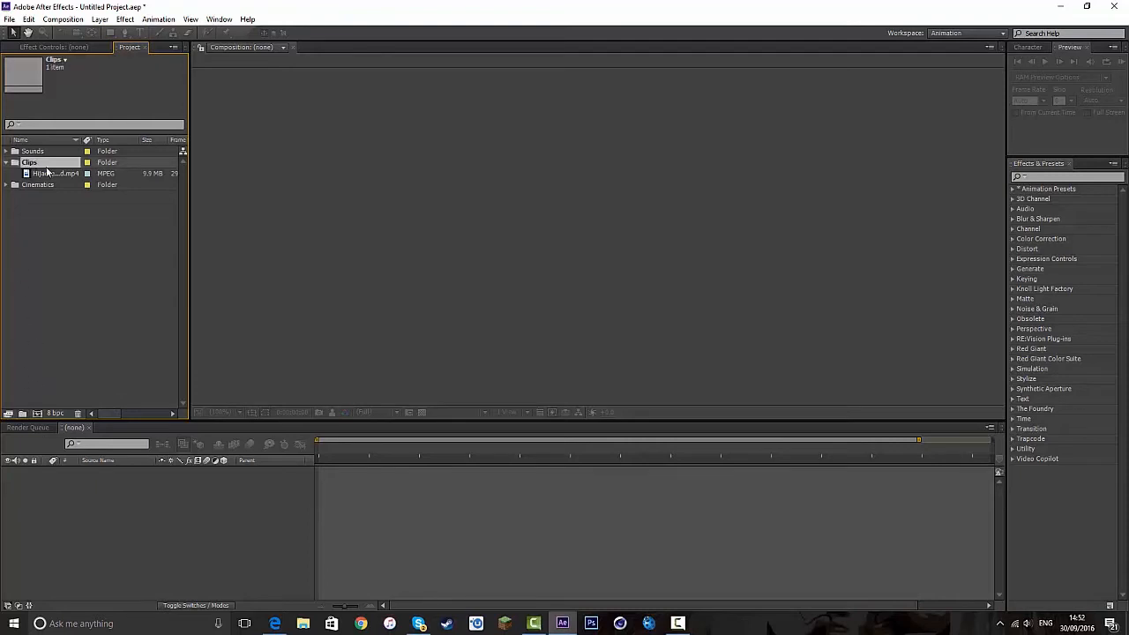
pyautogui.click(23, 413)
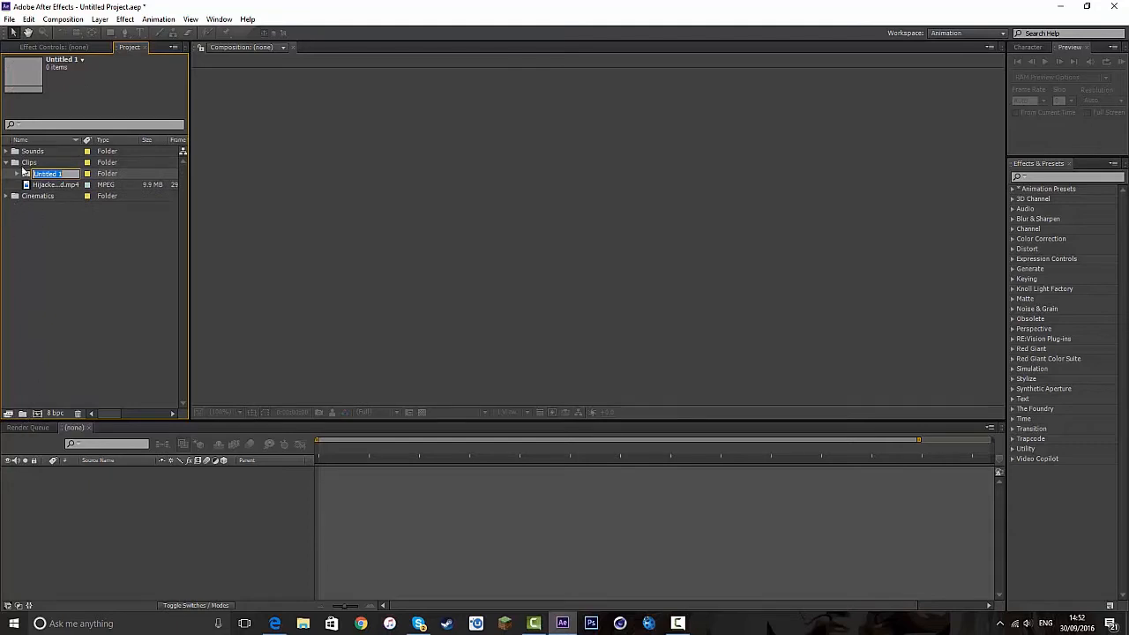
pyautogui.click(63, 230)
pyautogui.moveTo(52, 187); pyautogui.dragTo(54, 176)
# - Rename the subfolder inside Clips with the clip owner's first name followed by "clips"
pyautogui.rightClick(53, 175)
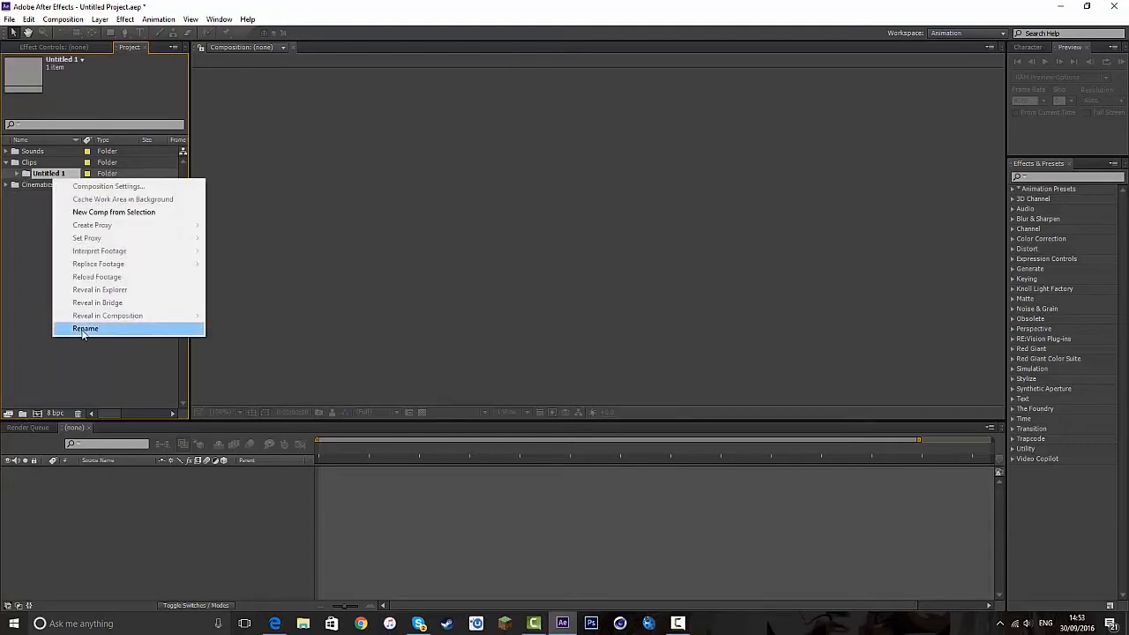
pyautogui.click(124, 328)
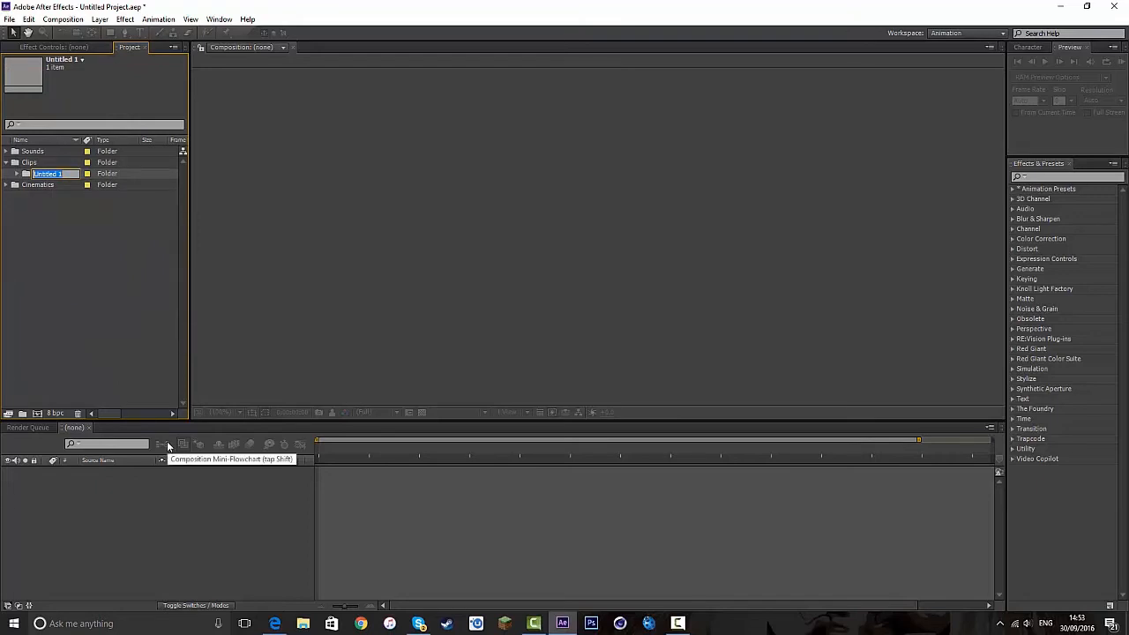
pyautogui.write('H')
pyautogui.write("om's clips")
pyautogui.click(49, 235)
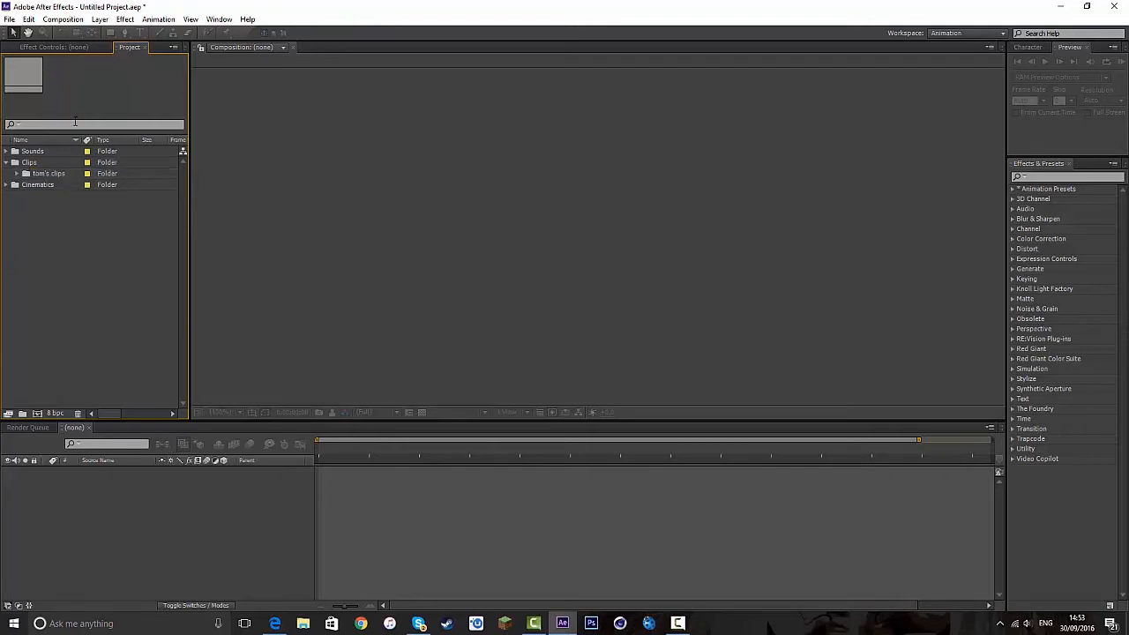
pyautogui.click(5, 164)
pyautogui.click(6, 163)
pyautogui.click(7, 163)
pyautogui.click(7, 163)
pyautogui.click(7, 163)
pyautogui.click(7, 163)
# - Import the RAW 2 video from Editing Packs +footage > Highrise Cinematics, move it into the Cinematics folder, and collapse the project folders
pyautogui.doubleClick(42, 229)
pyautogui.click(39, 120)
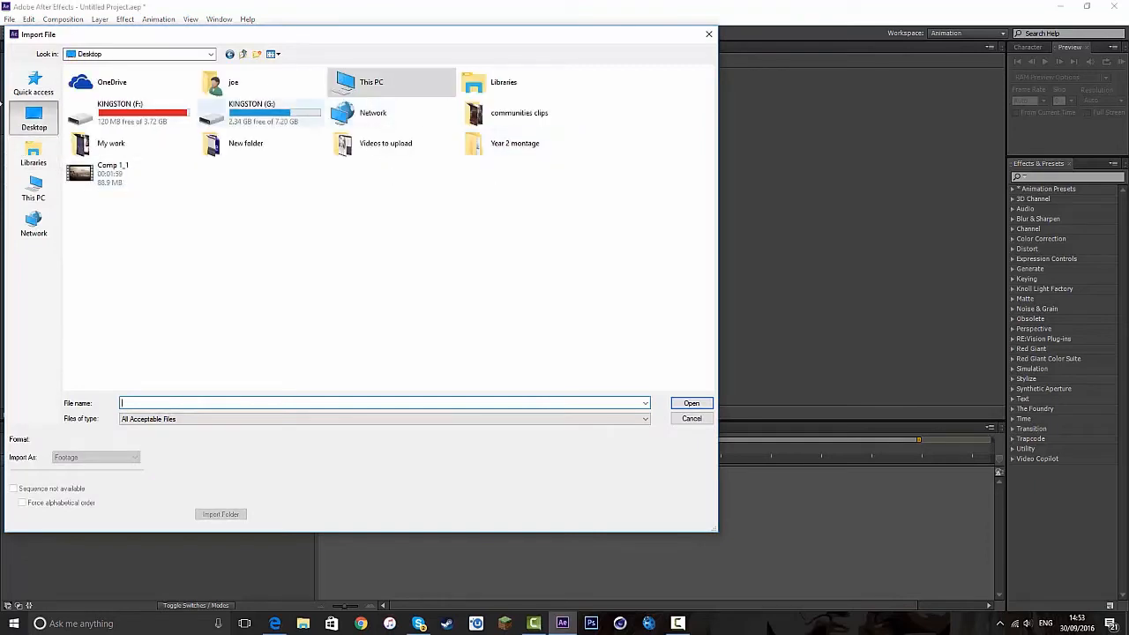
pyautogui.click(34, 153)
pyautogui.click(546, 93)
pyautogui.doubleClick(253, 88)
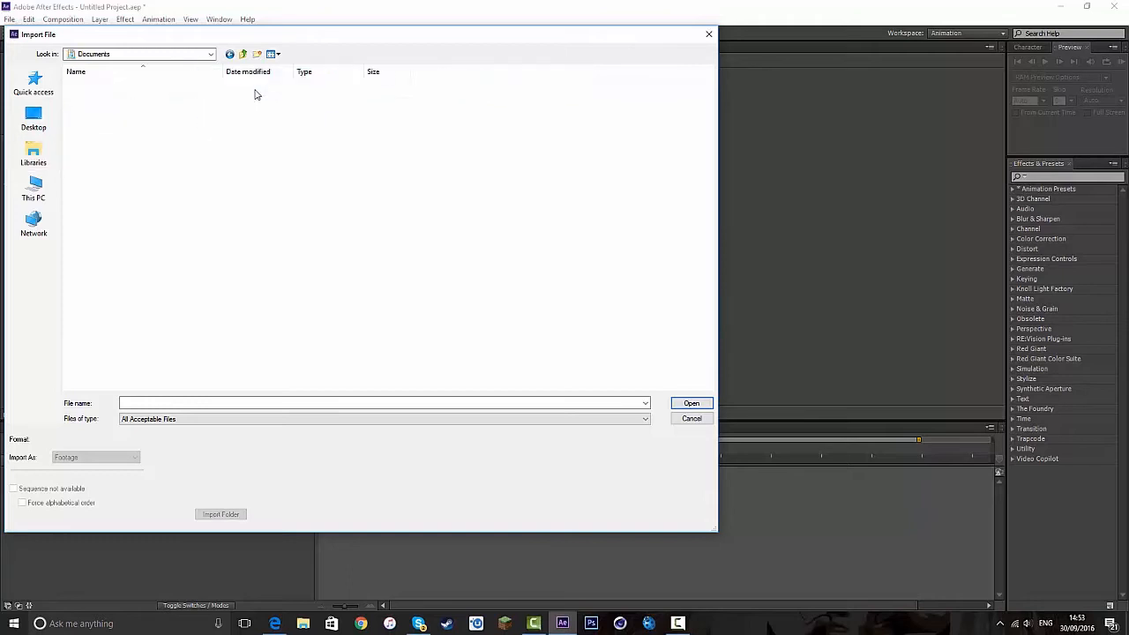
pyautogui.doubleClick(114, 118)
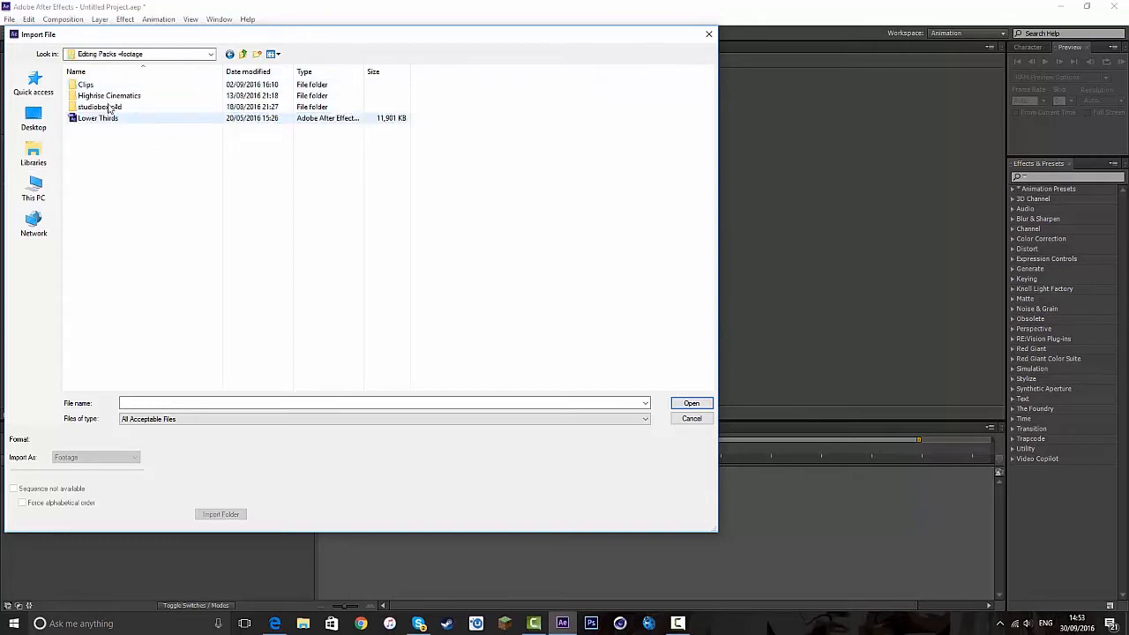
pyautogui.doubleClick(106, 95)
pyautogui.doubleClick(159, 174)
pyautogui.moveTo(40, 162); pyautogui.dragTo(37, 195)
pyautogui.click(35, 232)
pyautogui.click(6, 184)
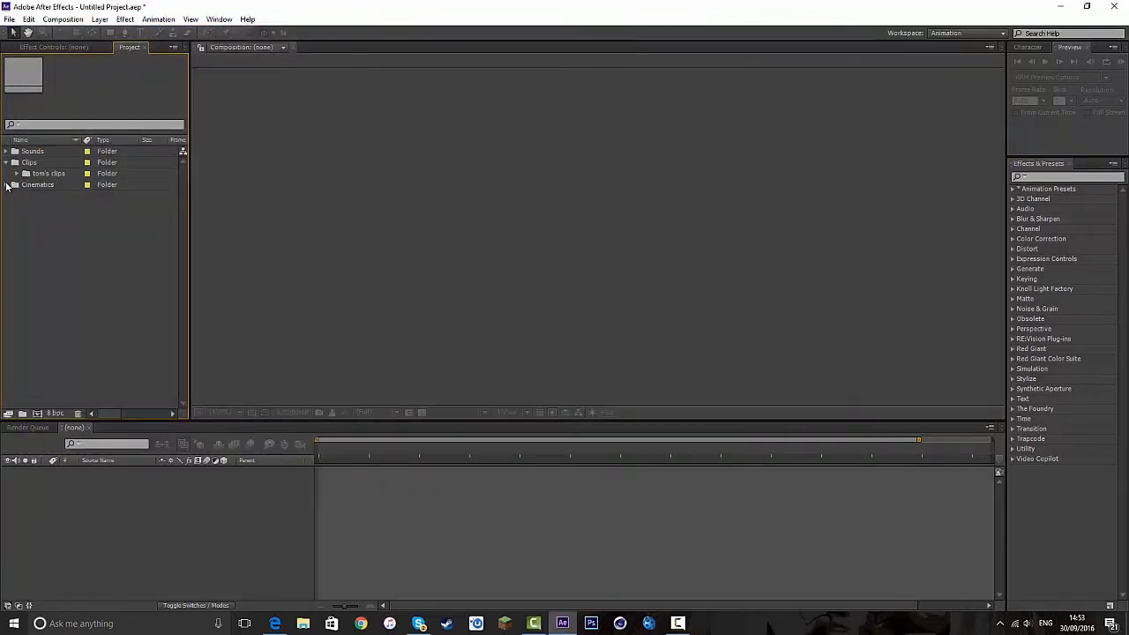
pyautogui.click(6, 162)
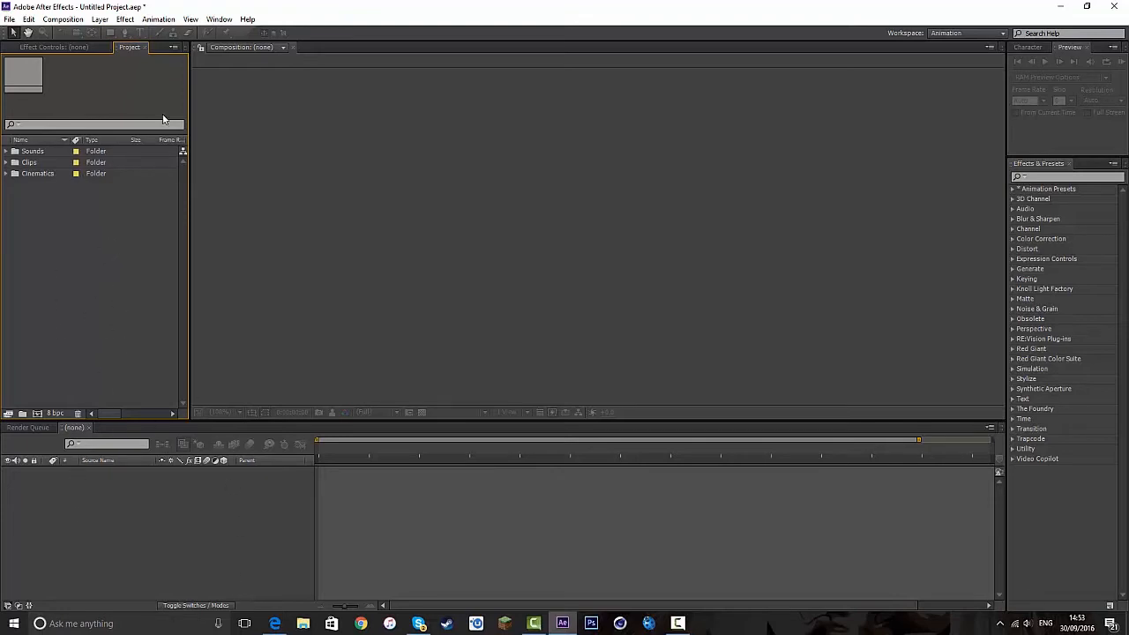
# - Open the settings for a new composition and set its frame rate to 59.94 frames per second
pyautogui.click(76, 20)
pyautogui.click(71, 29)
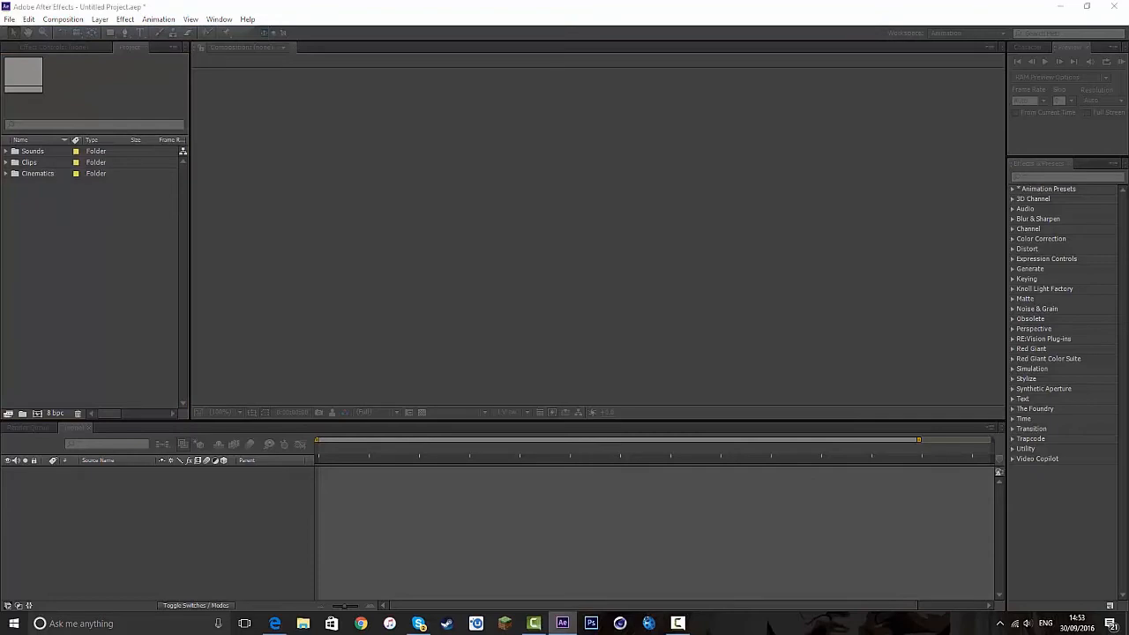
pyautogui.moveTo(552, 127); pyautogui.dragTo(541, 196)
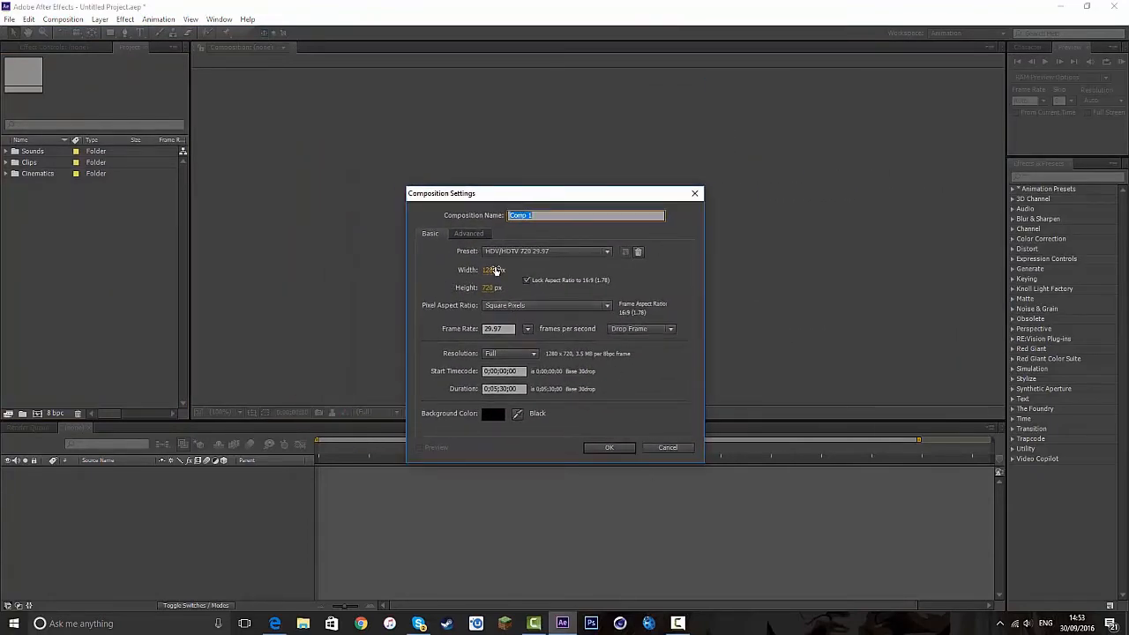
pyautogui.doubleClick(505, 329)
pyautogui.write('59')
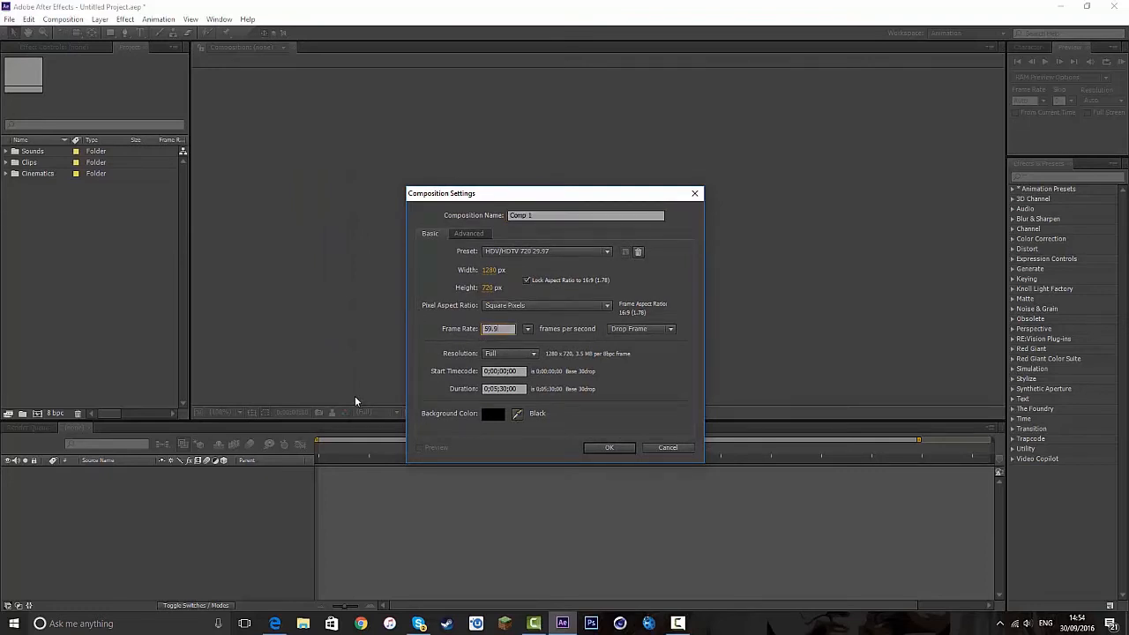
pyautogui.click(612, 386)
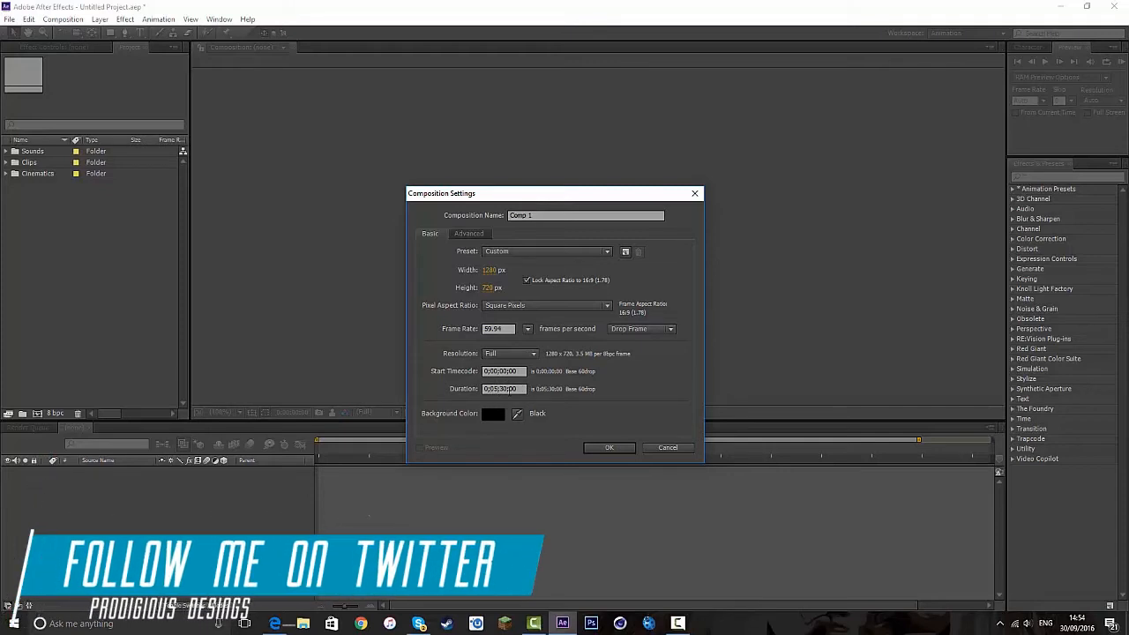
# - Create the composition, end its work area at about 2 minutes 30 seconds and trim the composition to that work area
pyautogui.click(612, 447)
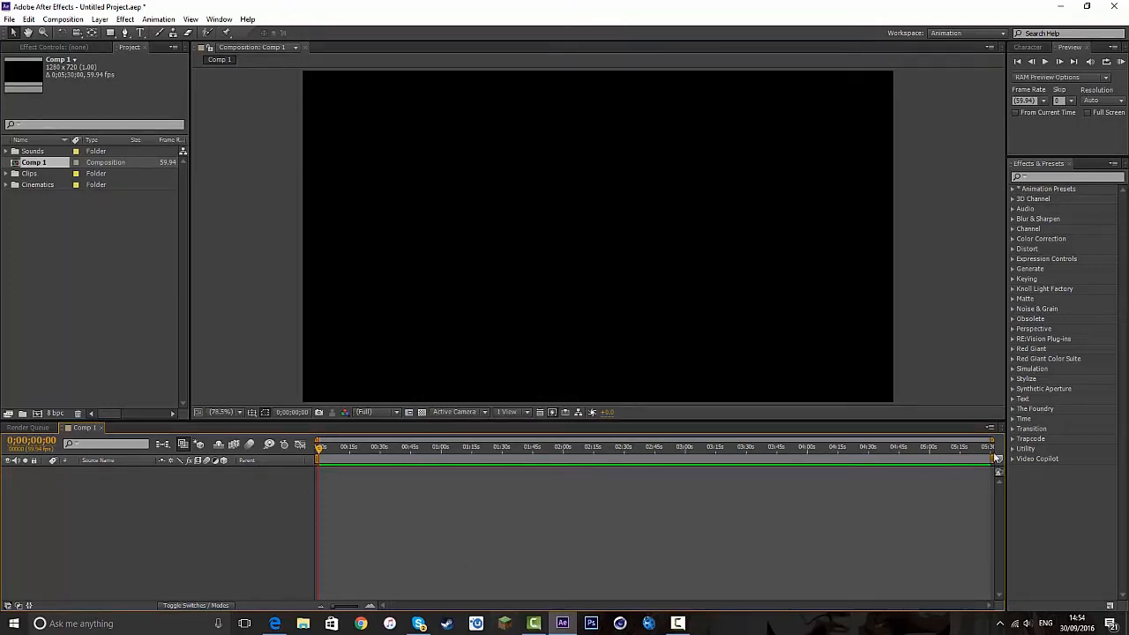
pyautogui.moveTo(995, 458); pyautogui.dragTo(589, 458)
pyautogui.moveTo(666, 468)
pyautogui.mouseDown()
pyautogui.moveTo(992, 467)
pyautogui.moveTo(378, 477)
pyautogui.moveTo(845, 476)
pyautogui.mouseUp()
pyautogui.moveTo(994, 462)
pyautogui.mouseDown()
pyautogui.moveTo(515, 480)
pyautogui.moveTo(650, 485)
pyautogui.moveTo(627, 489)
pyautogui.mouseUp()
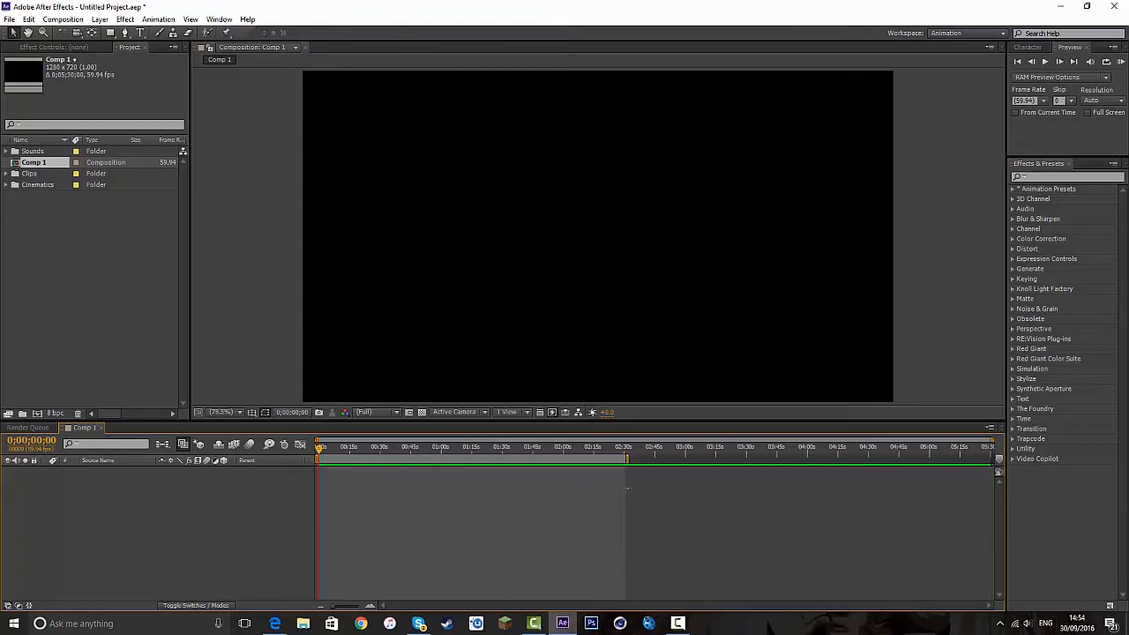
pyautogui.click(62, 18)
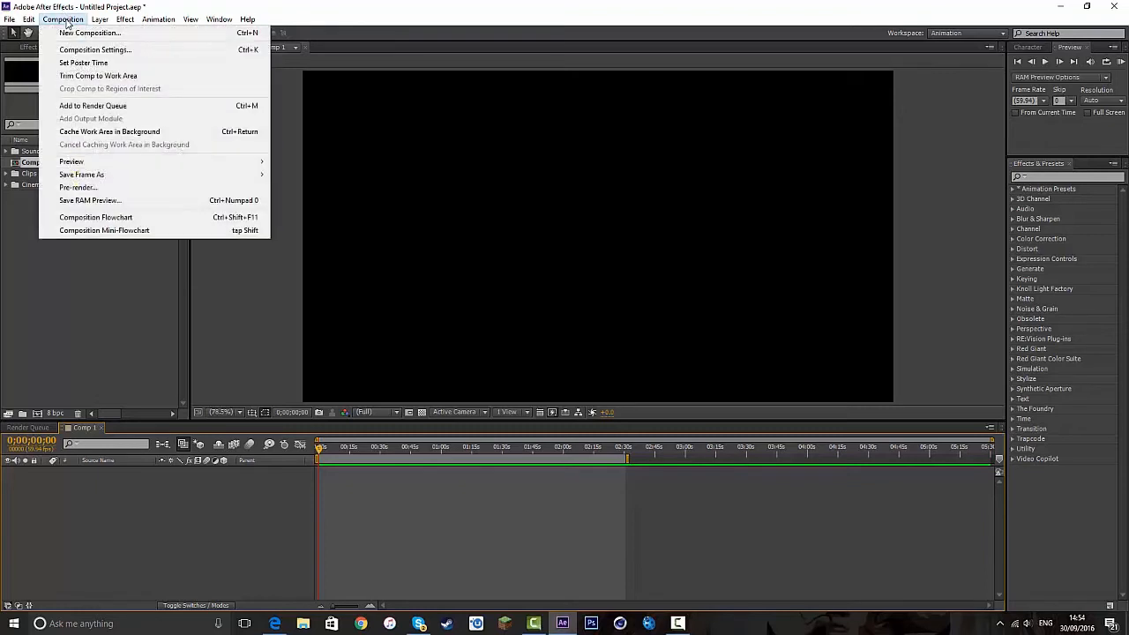
pyautogui.click(118, 76)
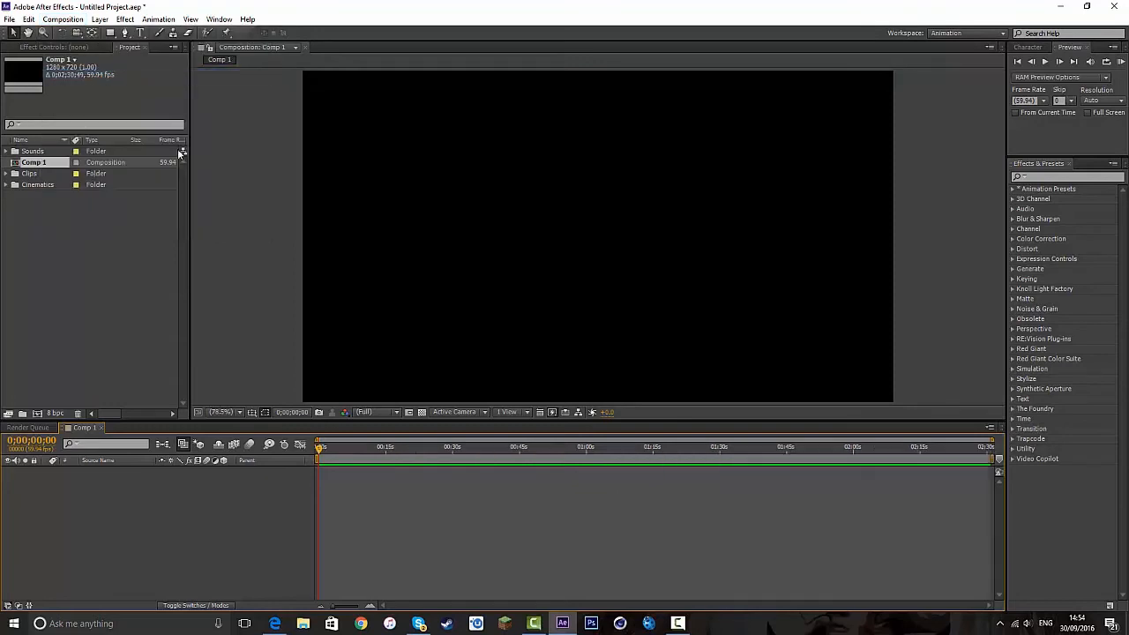
pyautogui.moveTo(321, 450); pyautogui.dragTo(359, 560)
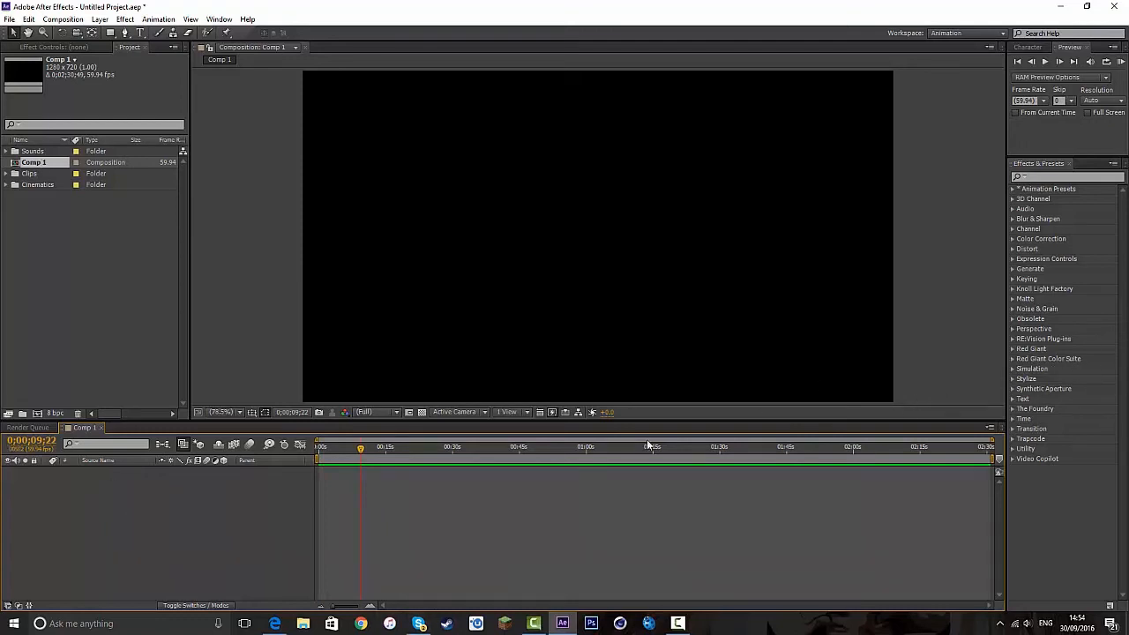
pyautogui.moveTo(997, 462); pyautogui.dragTo(680, 461)
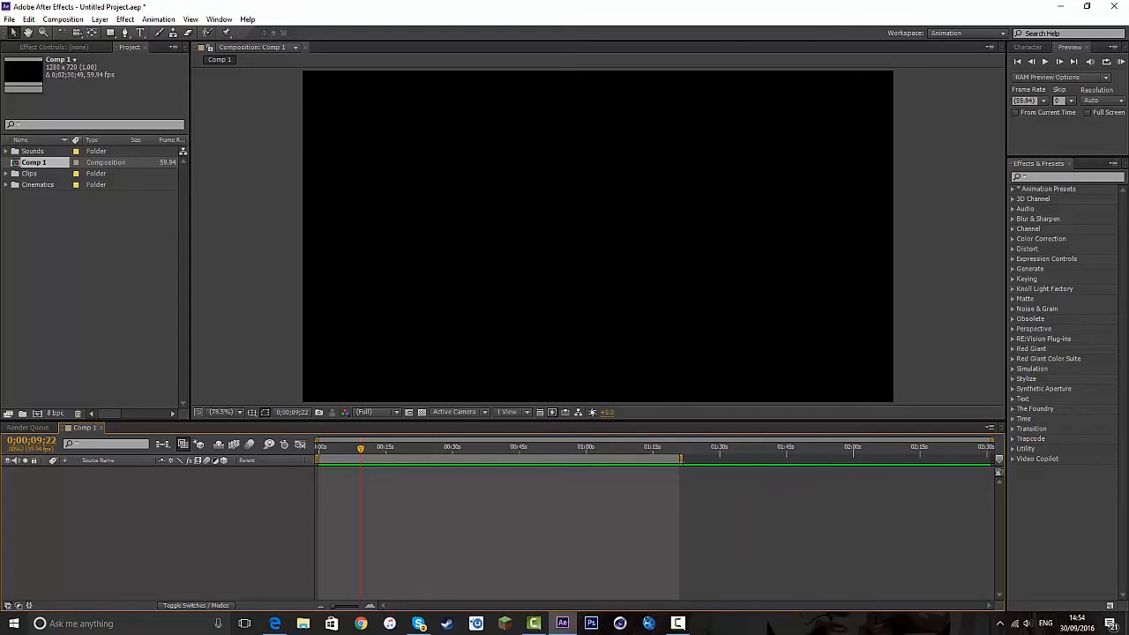
pyautogui.moveTo(360, 448); pyautogui.dragTo(615, 447)
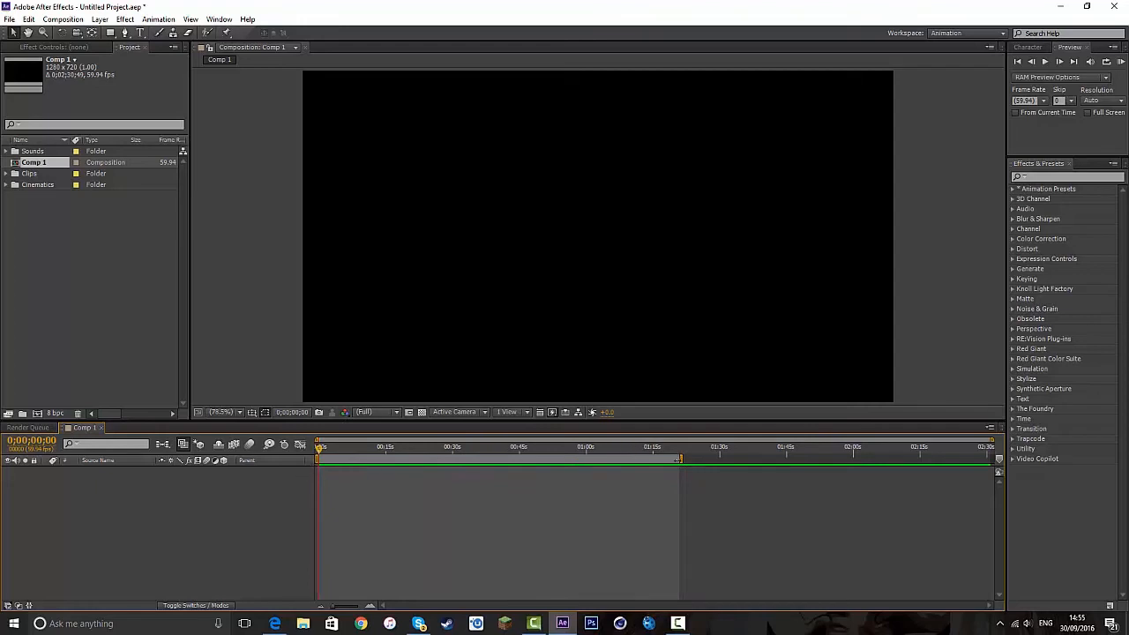
pyautogui.moveTo(683, 462); pyautogui.dragTo(996, 462)
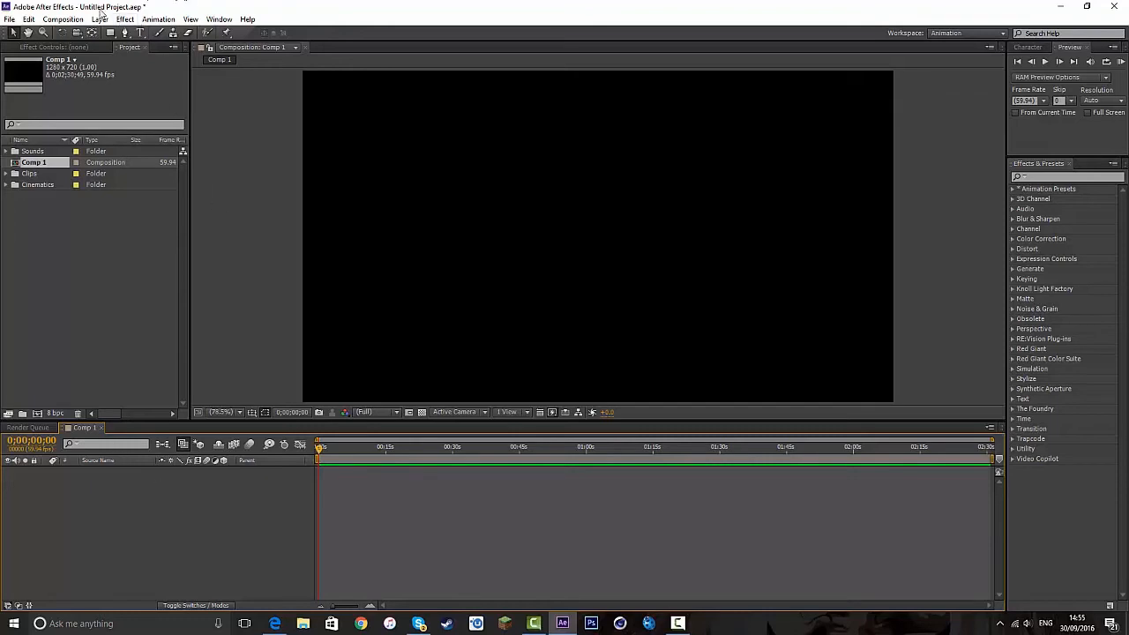
# - Add a new adjustment layer to the composition
pyautogui.click(100, 19)
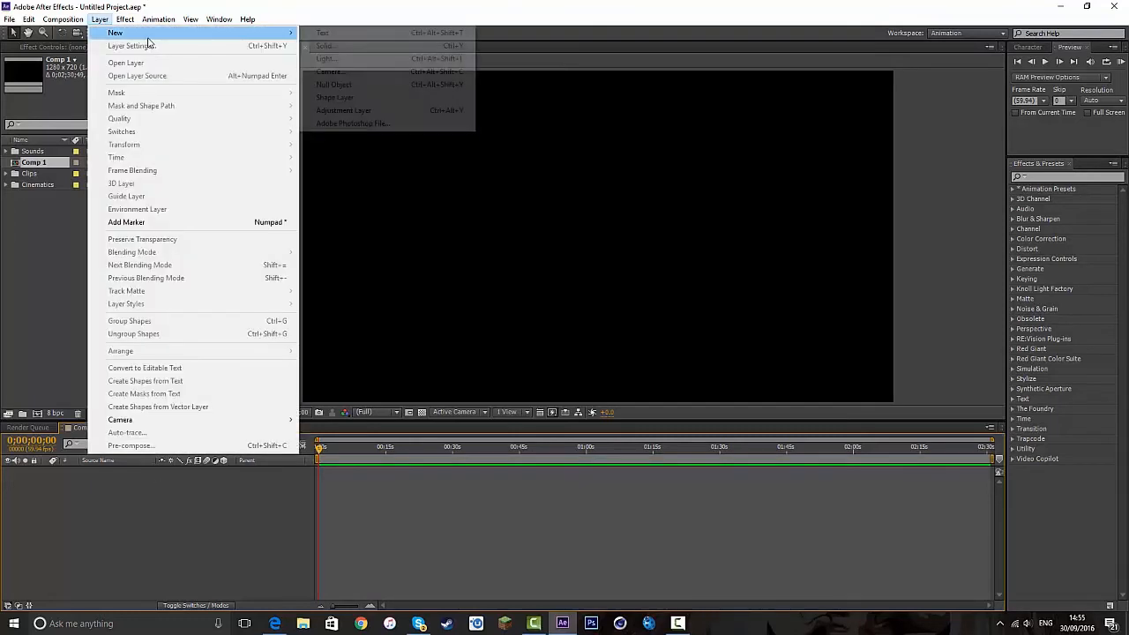
pyautogui.moveTo(285, 32)
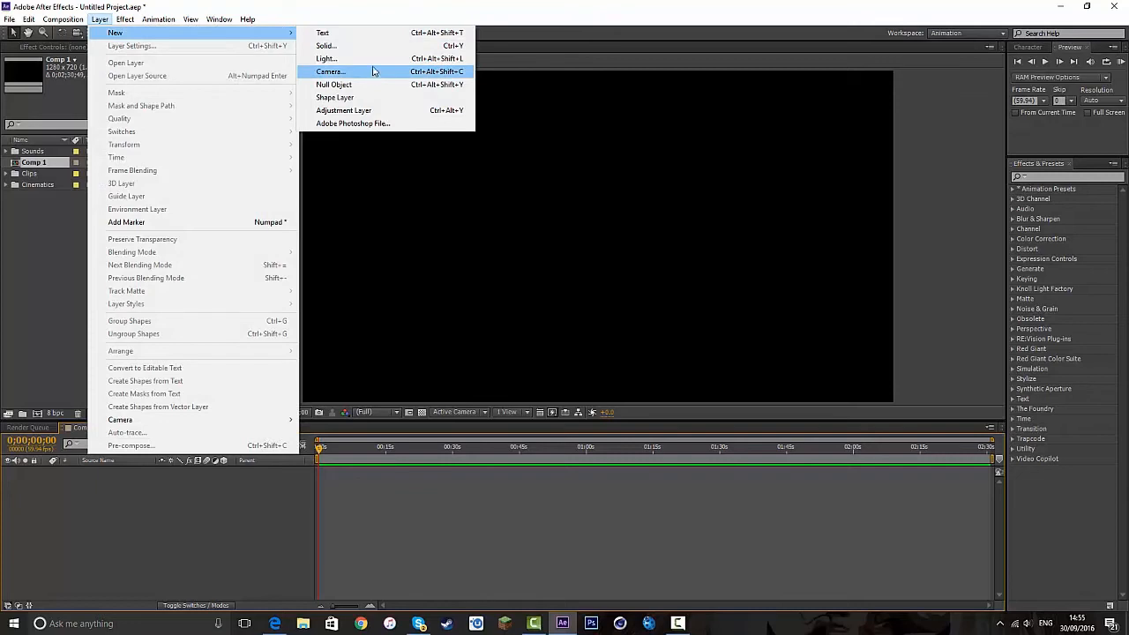
pyautogui.click(363, 110)
pyautogui.click(115, 502)
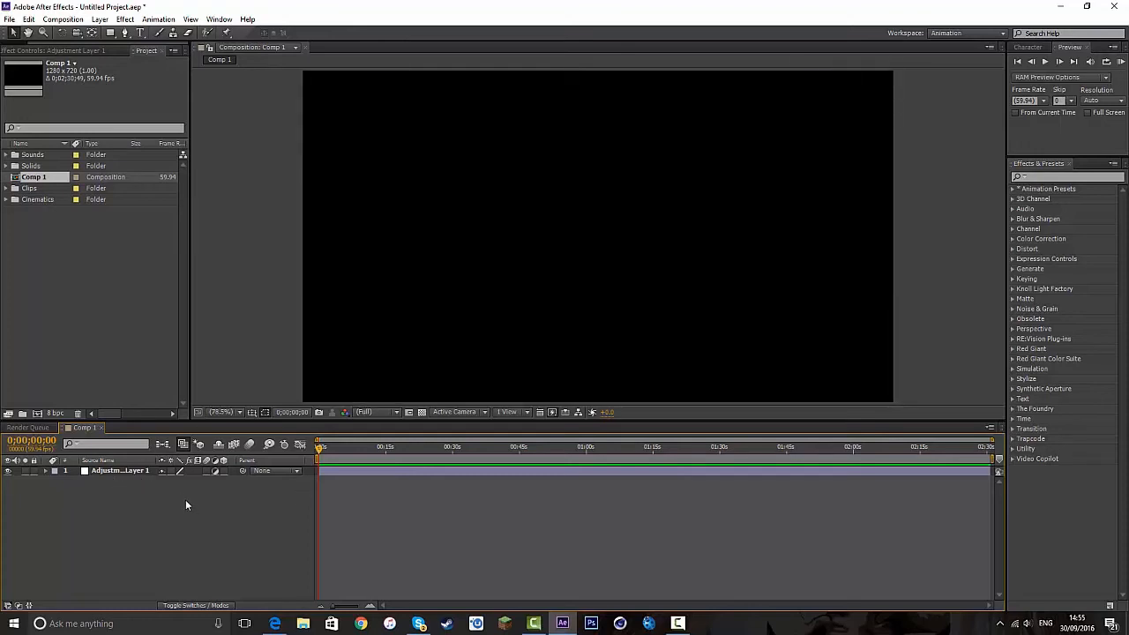
# - Rename the adjustment layer as "cc 1" and duplicate it
pyautogui.click(108, 472)
pyautogui.click(135, 501)
pyautogui.click(113, 472)
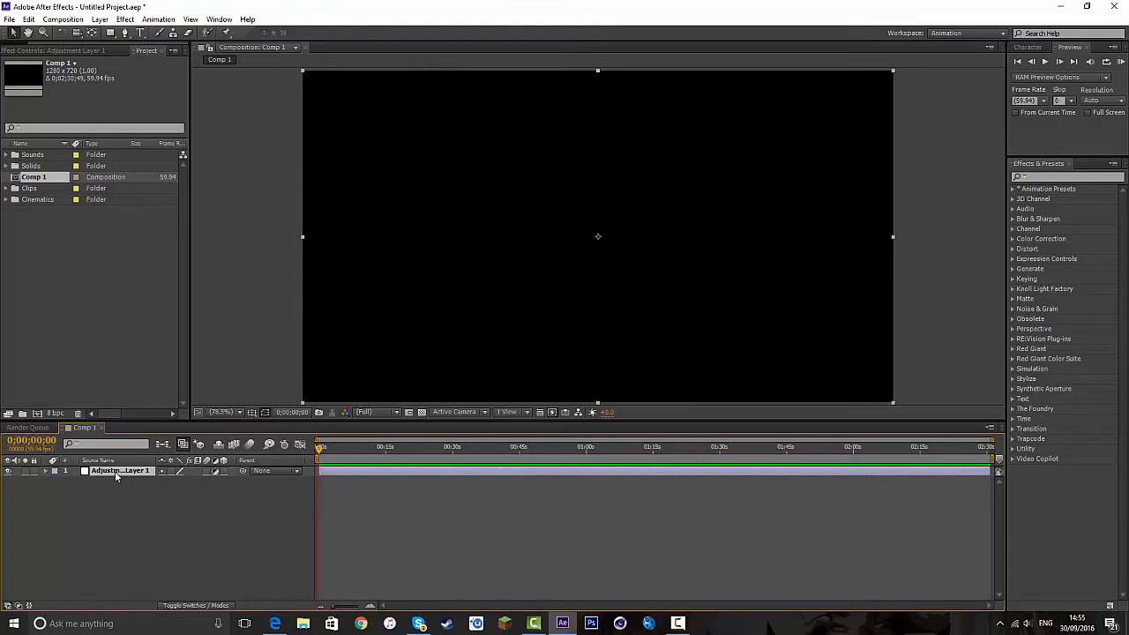
pyautogui.rightClick(114, 471)
pyautogui.click(143, 462)
pyautogui.write('cc 1')
pyautogui.click(166, 486)
pyautogui.click(110, 471)
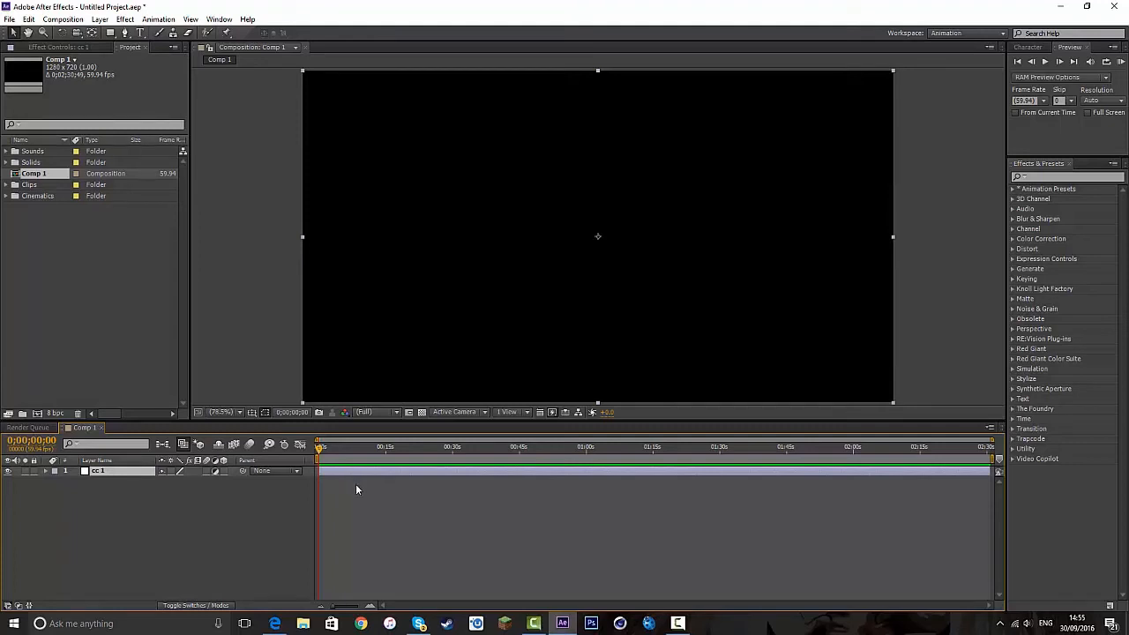
pyautogui.hotkey('ctrl', 'd')
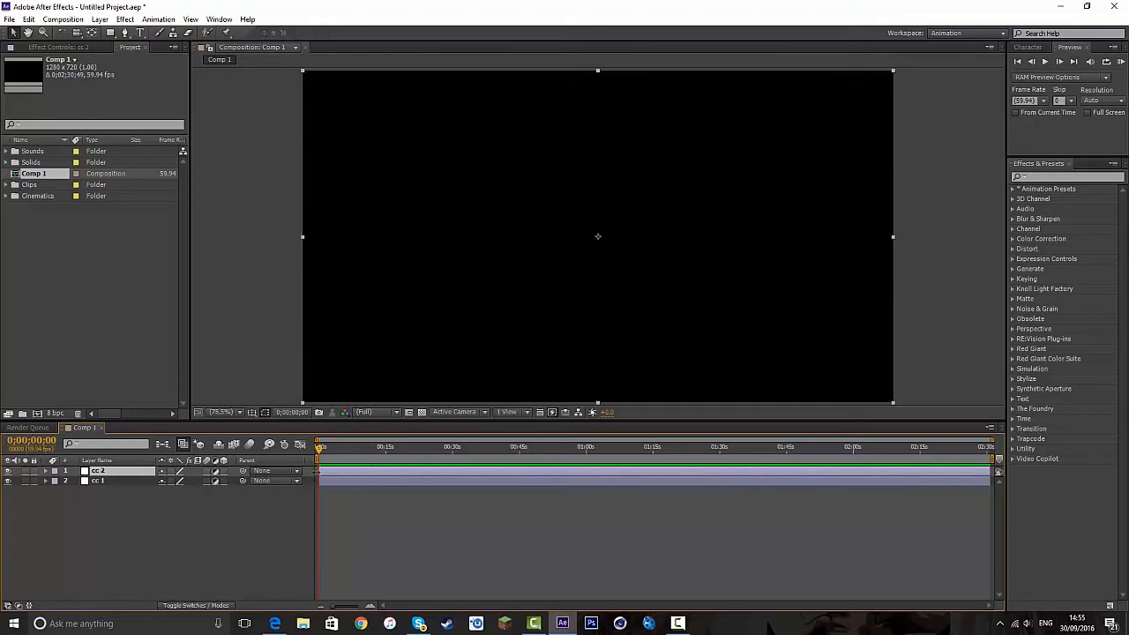
pyautogui.moveTo(321, 472); pyautogui.dragTo(500, 472)
pyautogui.moveTo(319, 450); pyautogui.dragTo(278, 476)
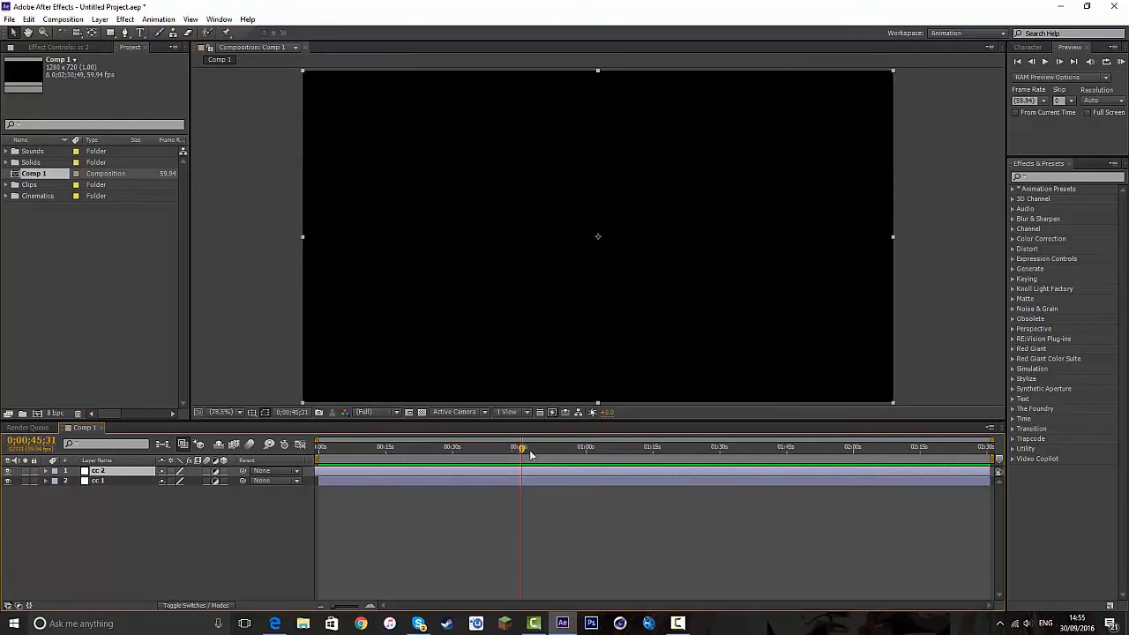
pyautogui.moveTo(521, 453); pyautogui.dragTo(259, 461)
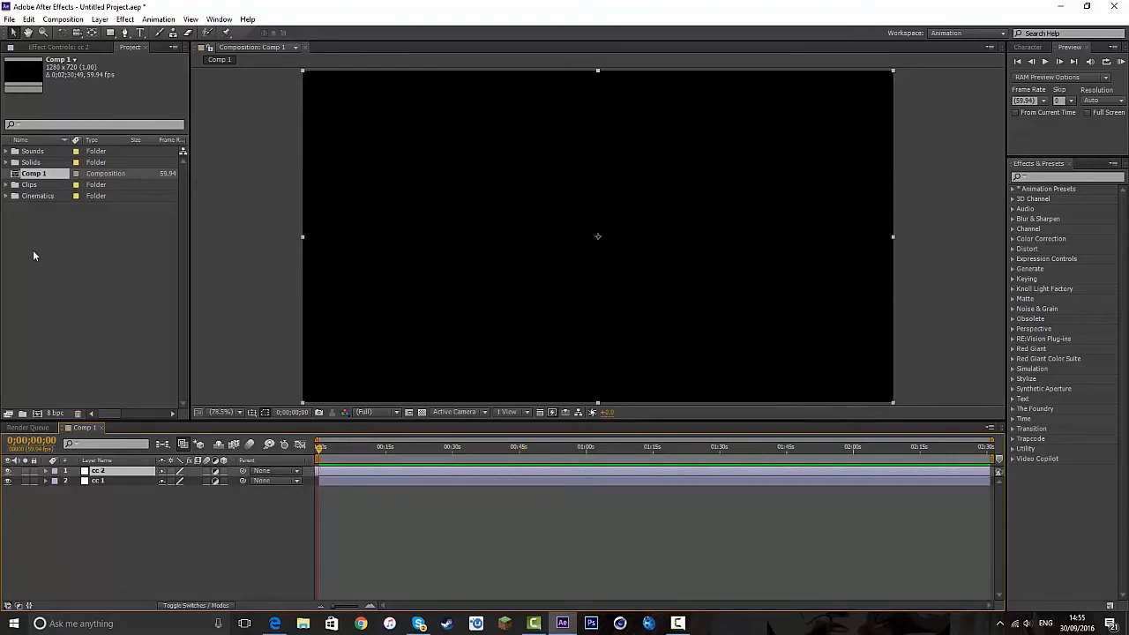
pyautogui.click(55, 307)
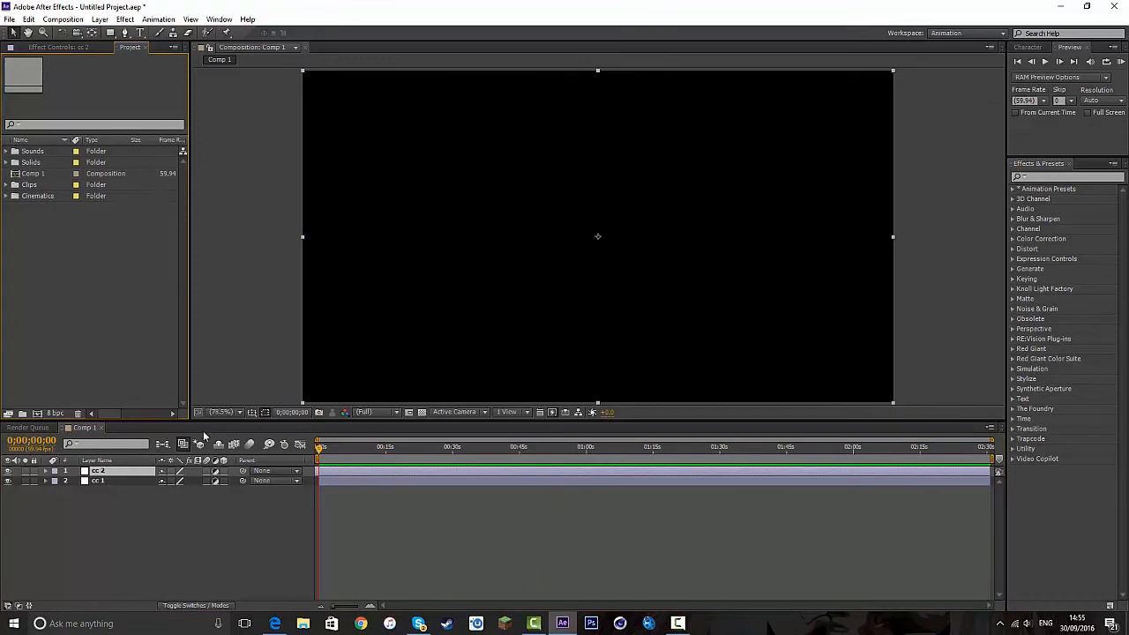
pyautogui.click(123, 532)
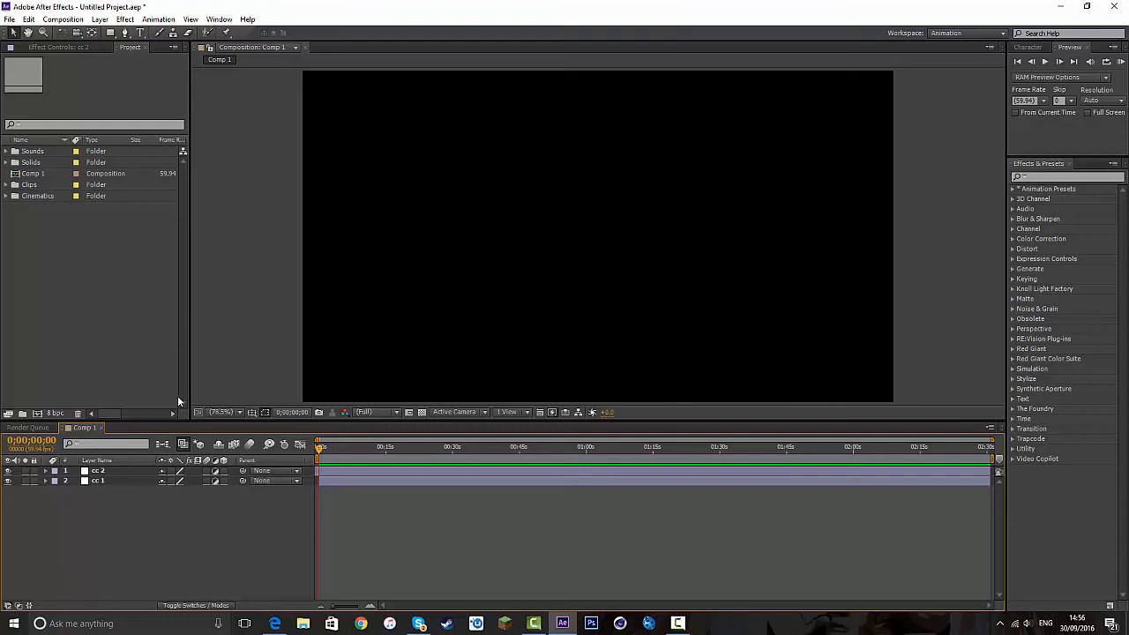
# - Add the Hijacked clip from the subfolder inside Clips to the timeline, below the two cc layers
pyautogui.click(15, 184)
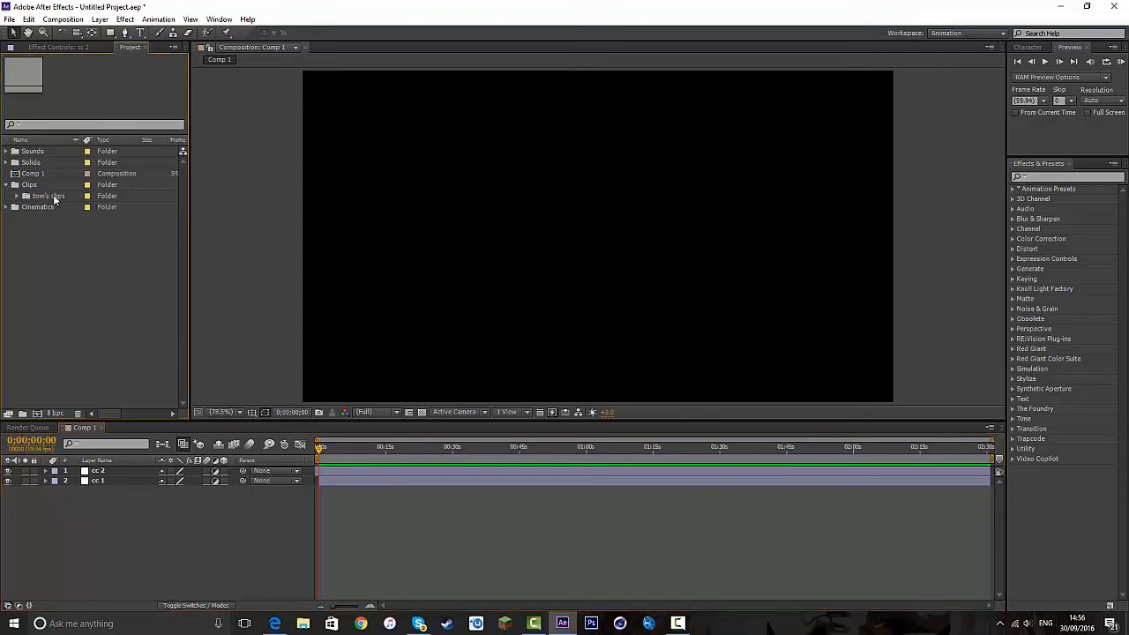
pyautogui.click(48, 196)
pyautogui.click(17, 196)
pyautogui.click(62, 206)
pyautogui.moveTo(61, 207); pyautogui.dragTo(133, 551)
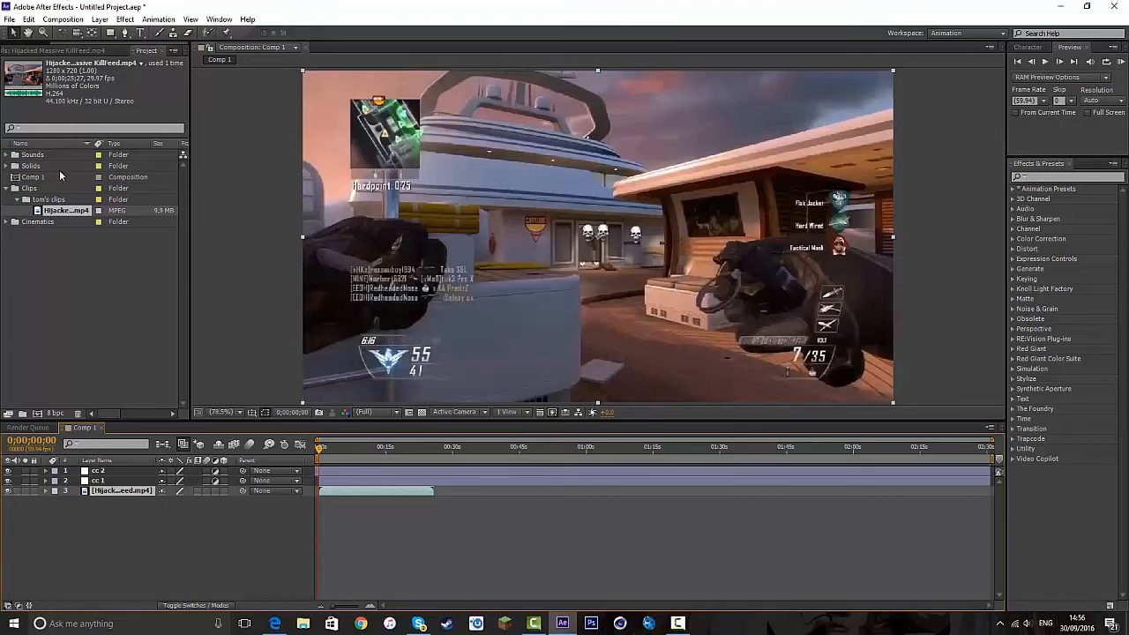
pyautogui.click(61, 297)
# - Add the Logic - As I Am music track from the Sounds folder to the timeline, between the cc layers and the Hijacked clip
pyautogui.click(5, 166)
pyautogui.click(5, 154)
pyautogui.moveTo(62, 166)
pyautogui.mouseDown()
pyautogui.moveTo(209, 350)
pyautogui.moveTo(159, 459)
pyautogui.moveTo(120, 492)
pyautogui.mouseUp()
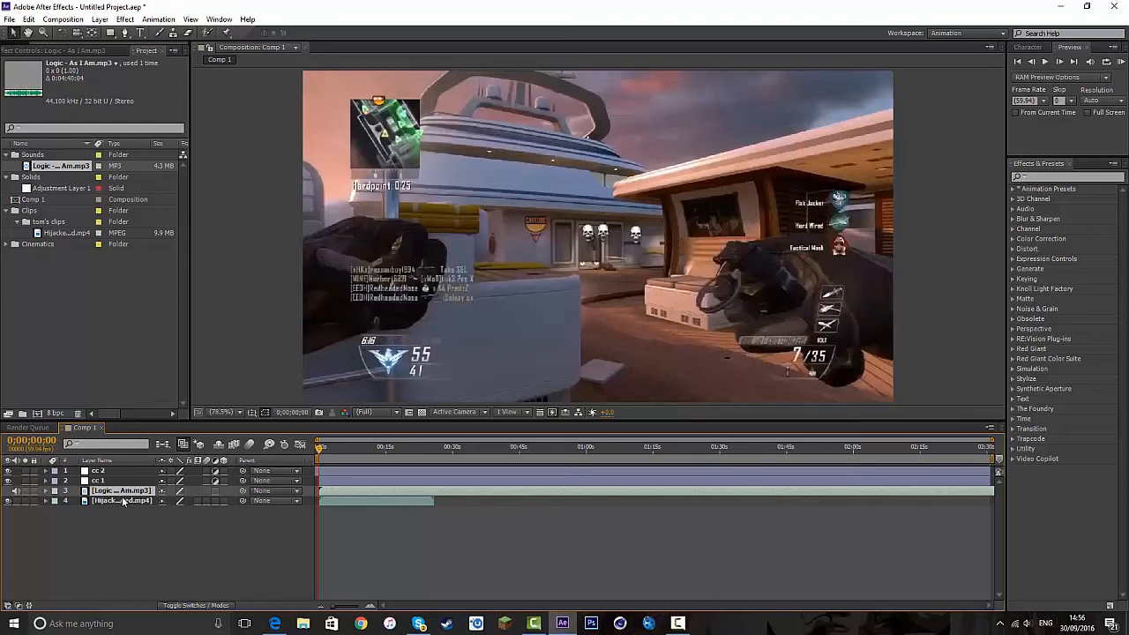
# - Place a second copy of the Hijacked clip directly below the music layer and rename that layer as "shot"
pyautogui.click(135, 502)
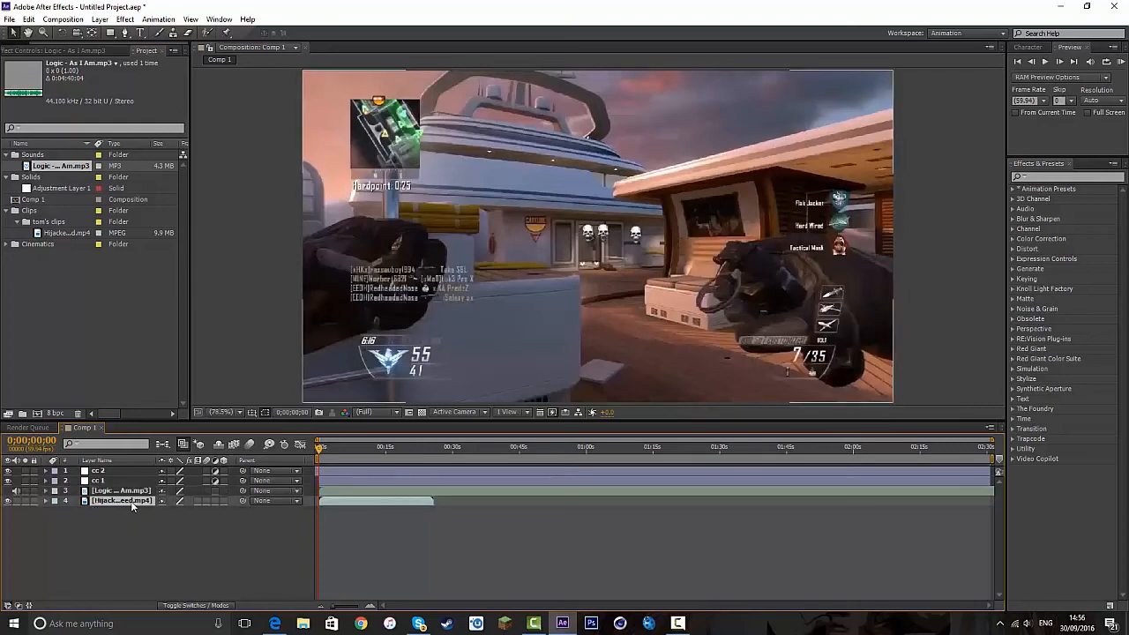
pyautogui.moveTo(76, 234); pyautogui.dragTo(143, 512)
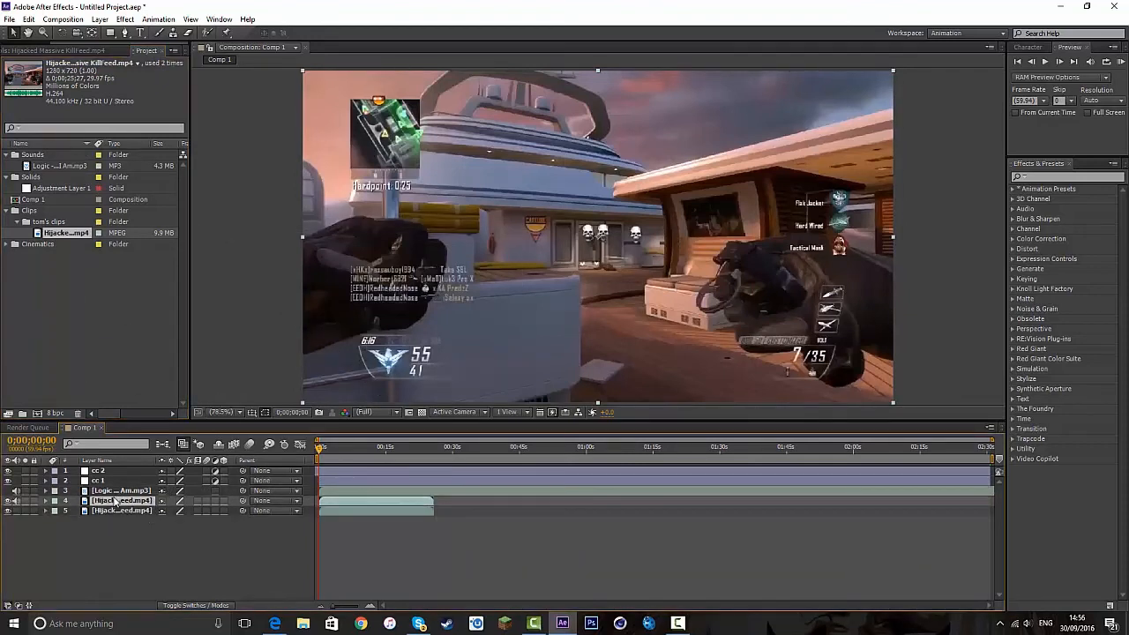
pyautogui.rightClick(115, 502)
pyautogui.click(133, 507)
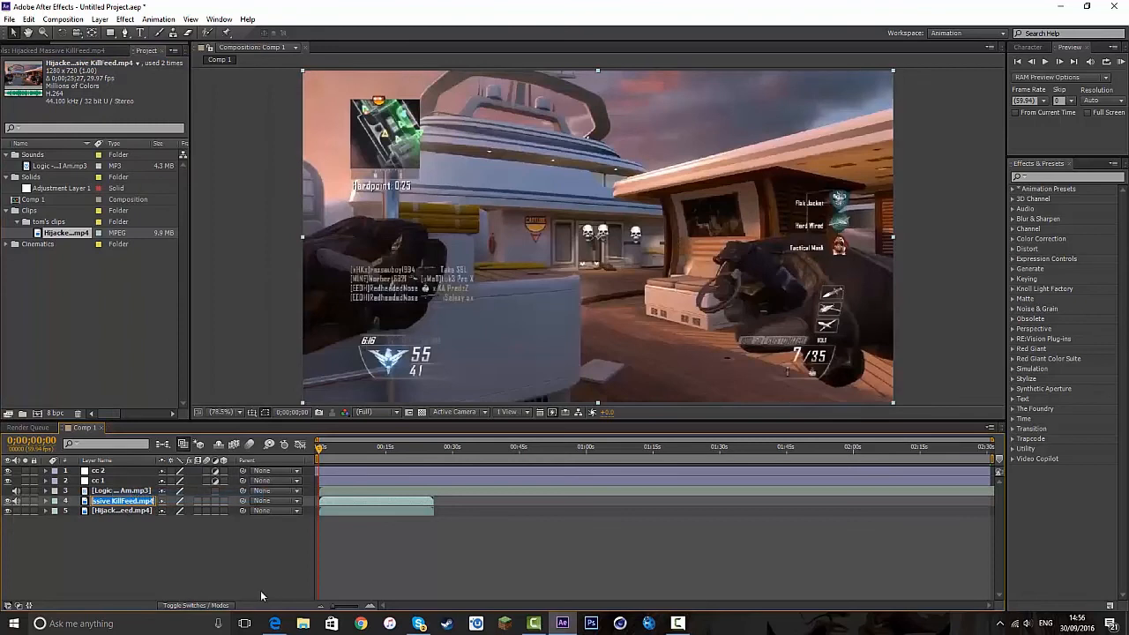
pyautogui.write('shot')
pyautogui.press('Return')
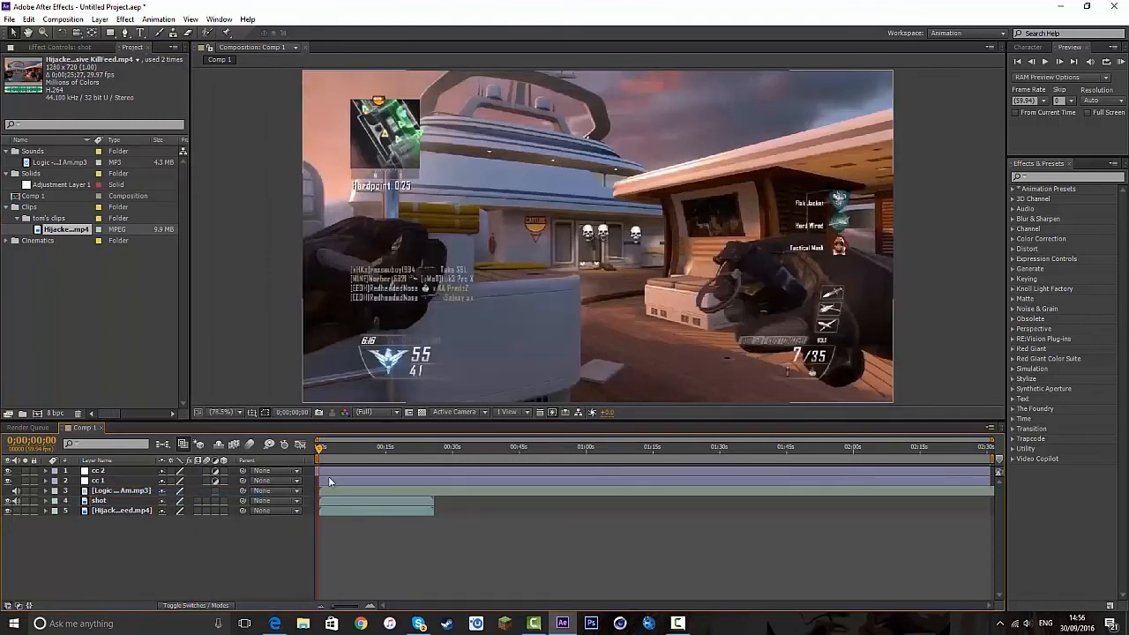
# - Display the audio waveform of the Logic music layer in the timeline
pyautogui.click(104, 501)
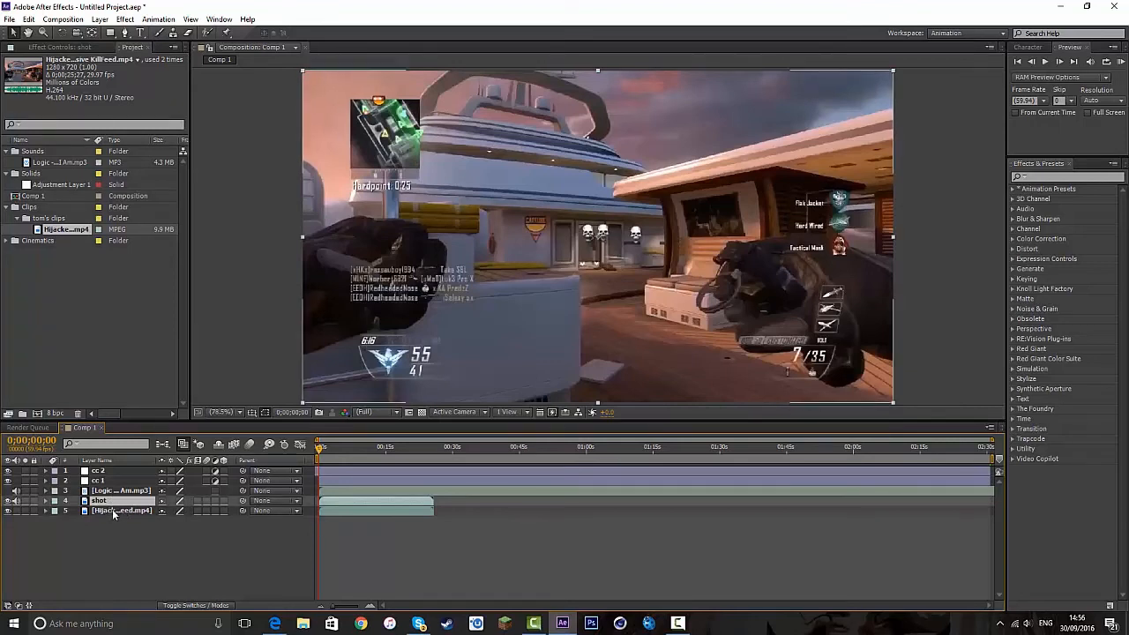
pyautogui.click(122, 490)
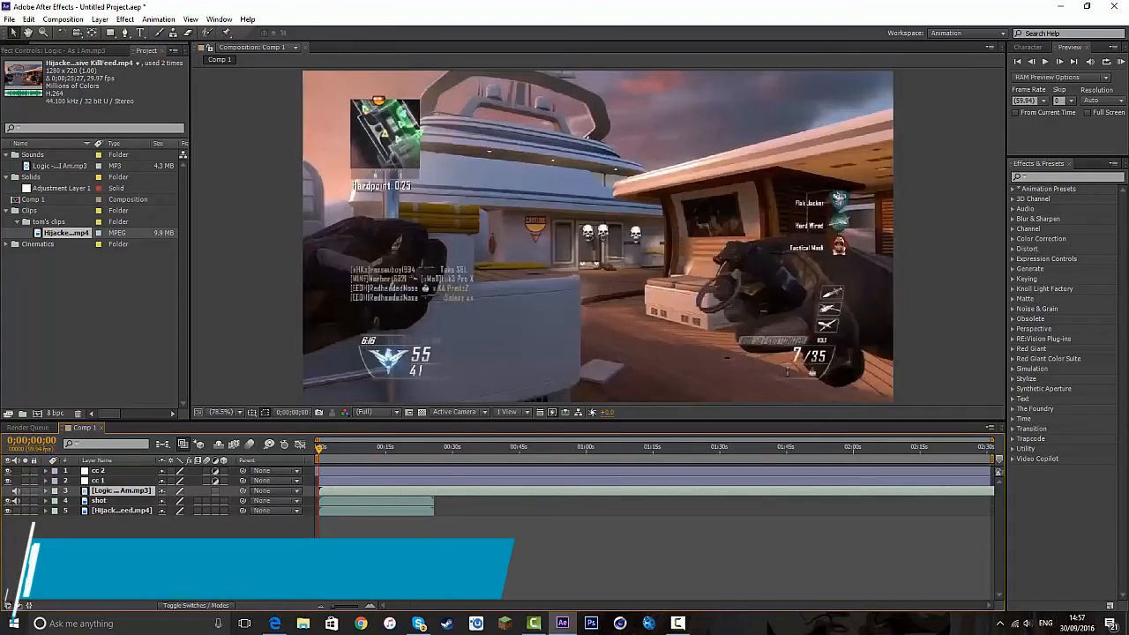
pyautogui.press('l')
pyautogui.press('l')
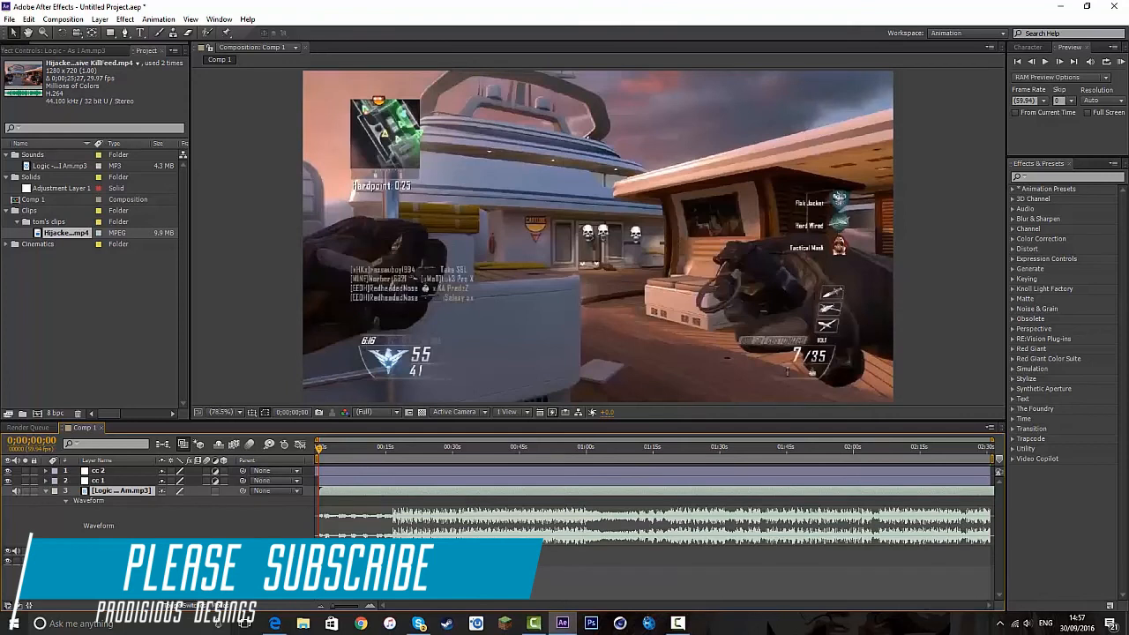
# - Shift the shot layer to start at about 16 seconds and add two duplicates staggered to start at about 28 and 34 seconds
pyautogui.click(122, 551)
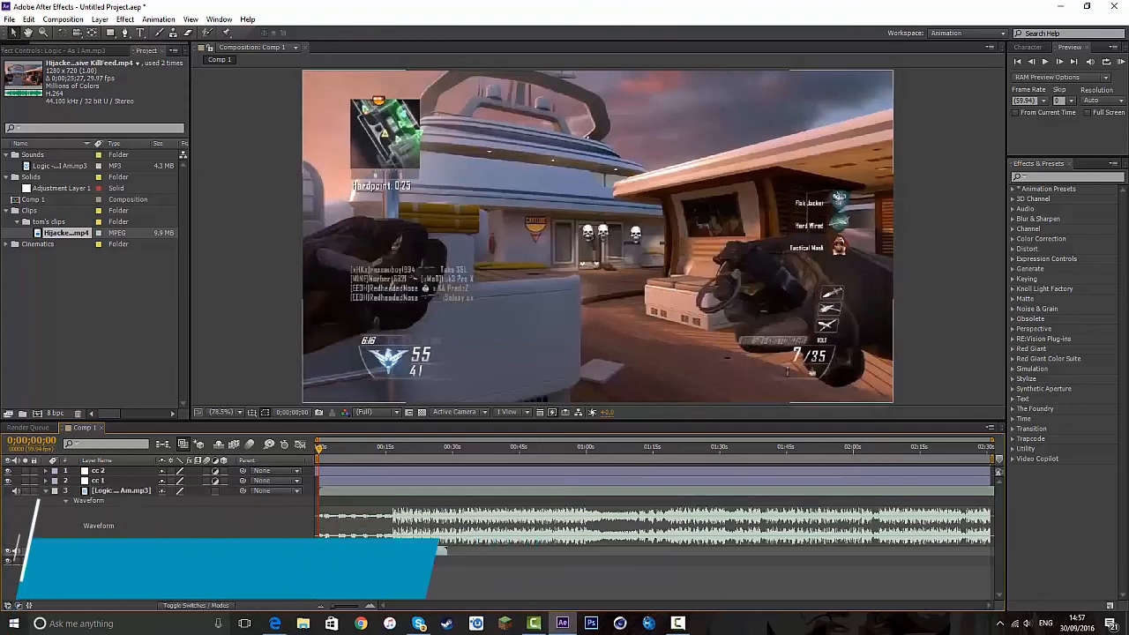
pyautogui.click(407, 556)
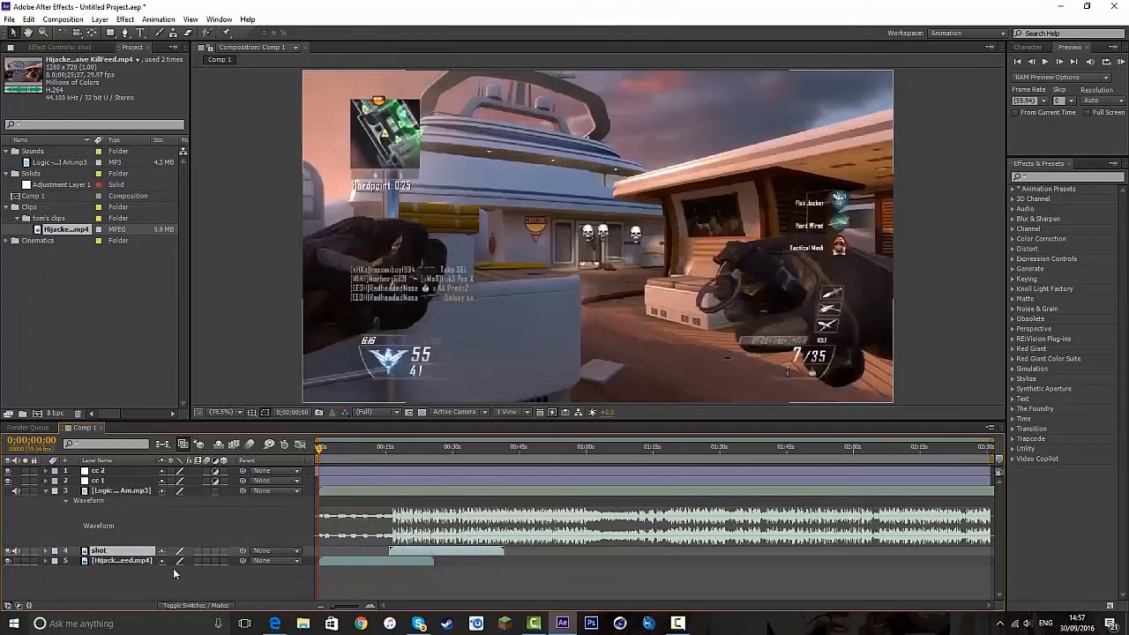
pyautogui.hotkey('ctrl', 'd')
pyautogui.moveTo(416, 551); pyautogui.dragTo(491, 550)
pyautogui.hotkey('ctrl', 'd')
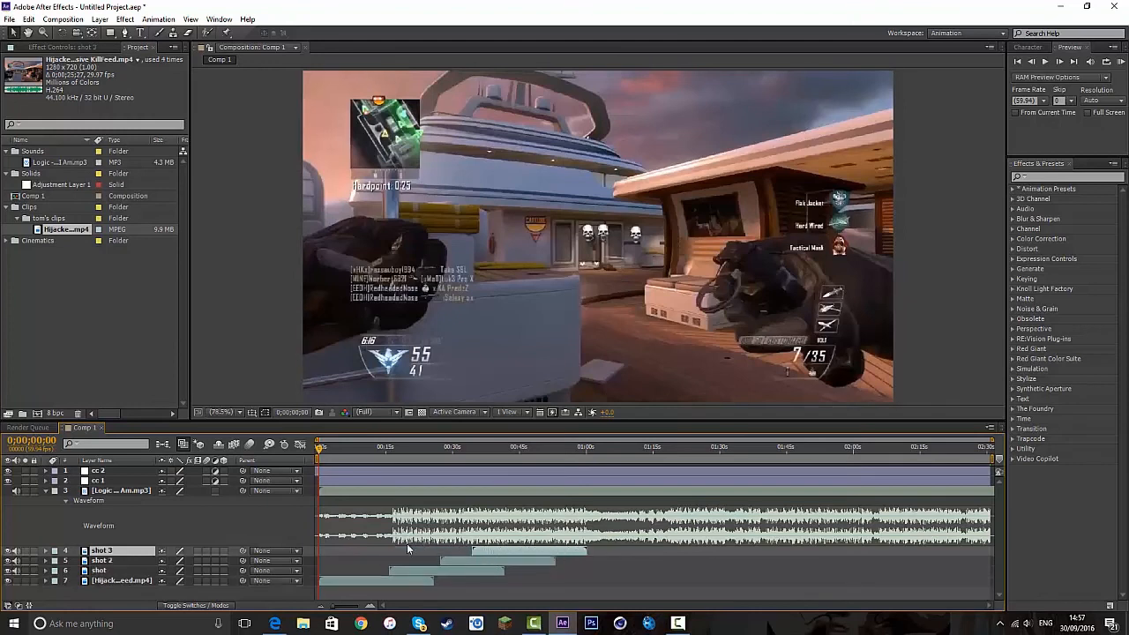
pyautogui.keyDown('shift'); pyautogui.click(120, 564); pyautogui.keyUp('shift')
pyautogui.keyDown('shift'); pyautogui.click(113, 581); pyautogui.keyUp('shift')
pyautogui.moveTo(112, 584); pyautogui.dragTo(115, 549)
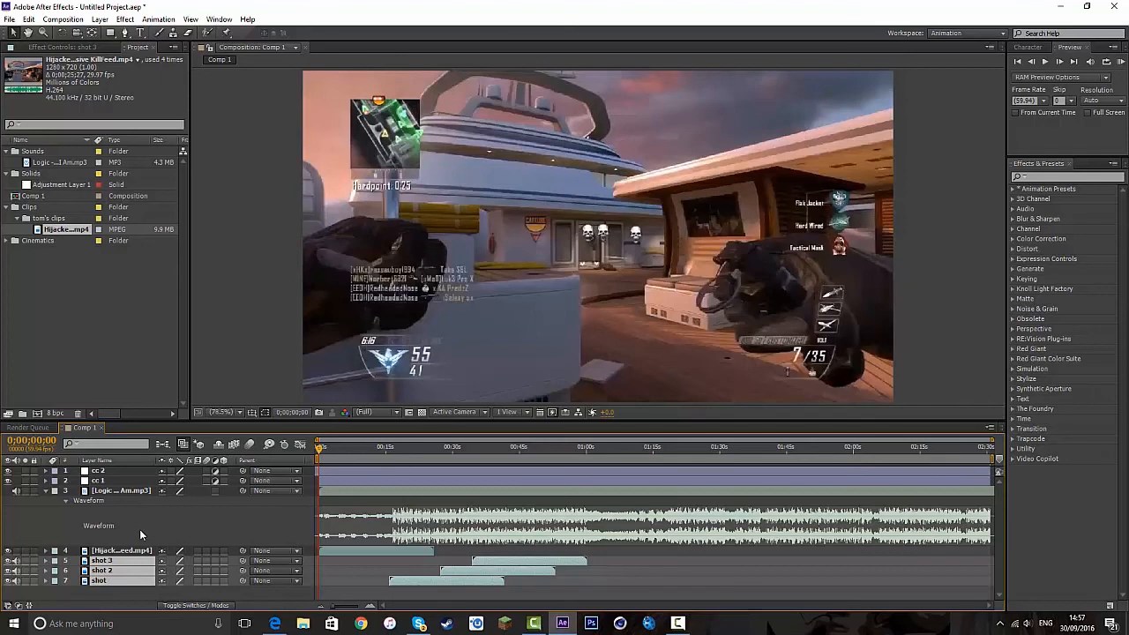
pyautogui.moveTo(133, 547); pyautogui.dragTo(134, 545)
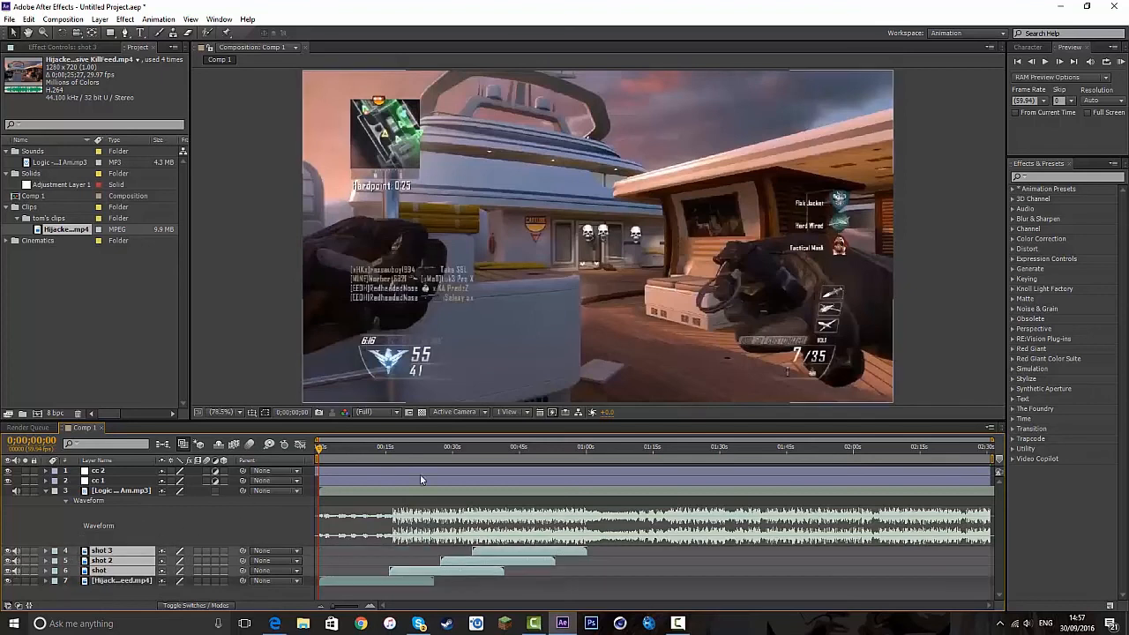
# - Collapse the music layer's waveform and deselect all layers
pyautogui.click(356, 469)
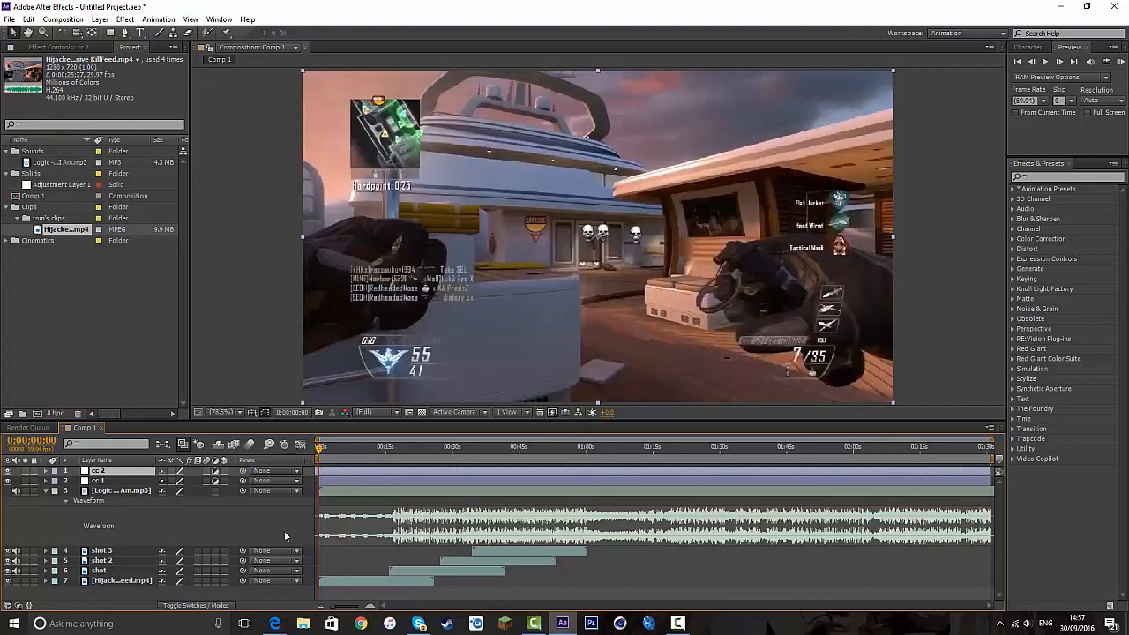
pyautogui.click(44, 491)
pyautogui.click(256, 384)
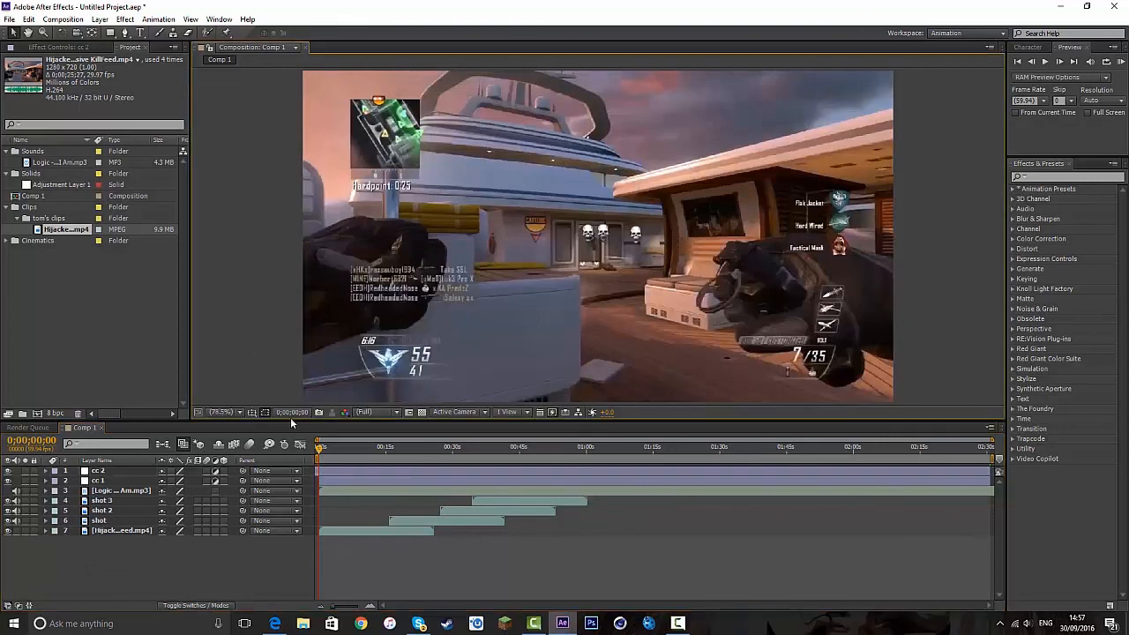